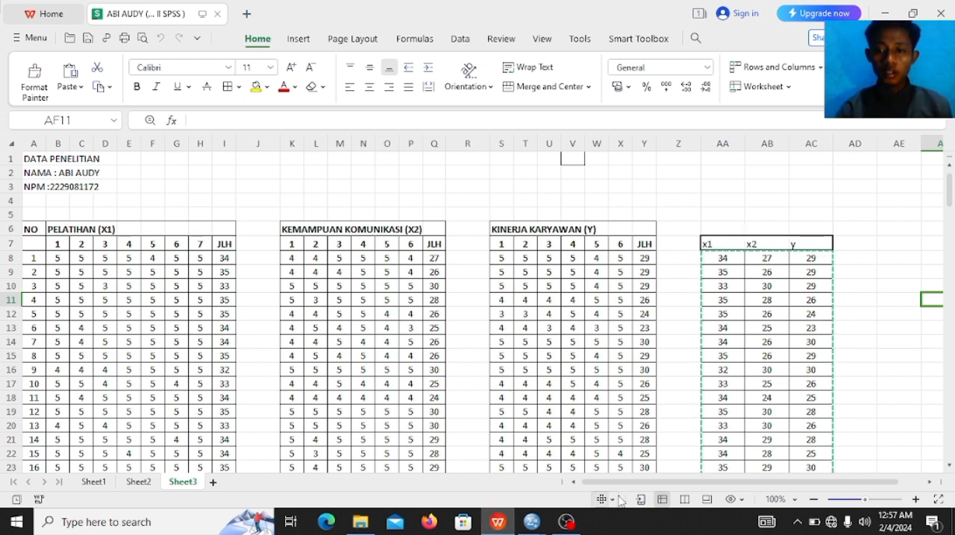
Step: Copy the x1, x2 and y score data in cells AA8:AC91 of Sheet3
click(873, 260)
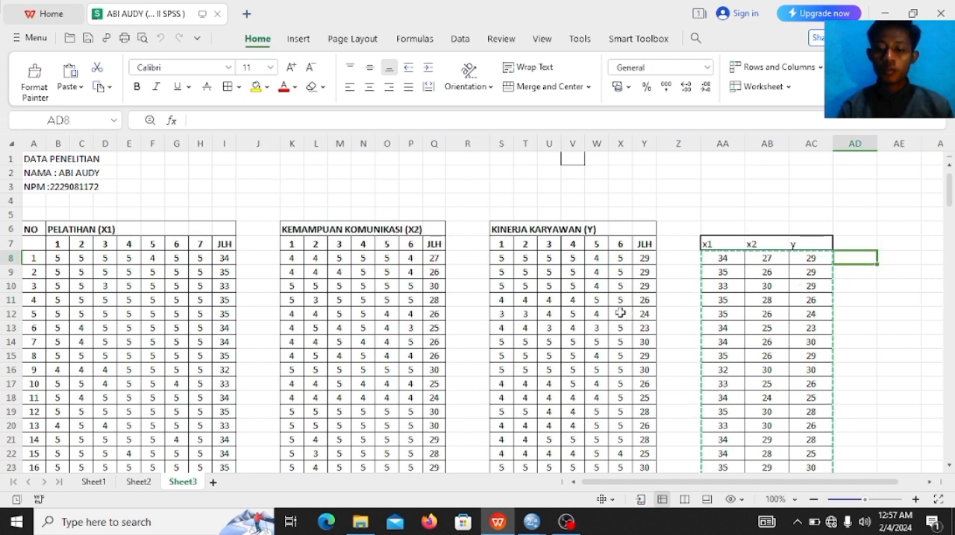
click(671, 299)
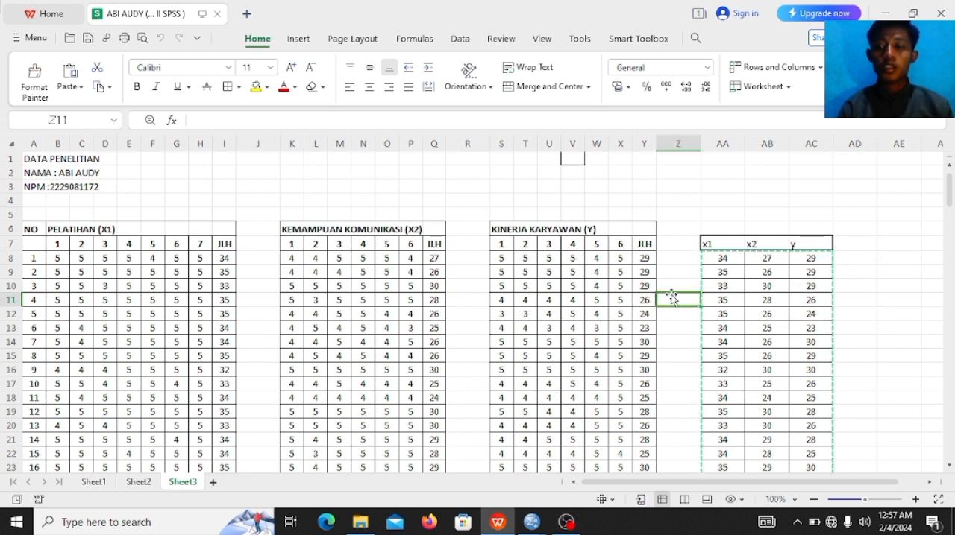
click(721, 260)
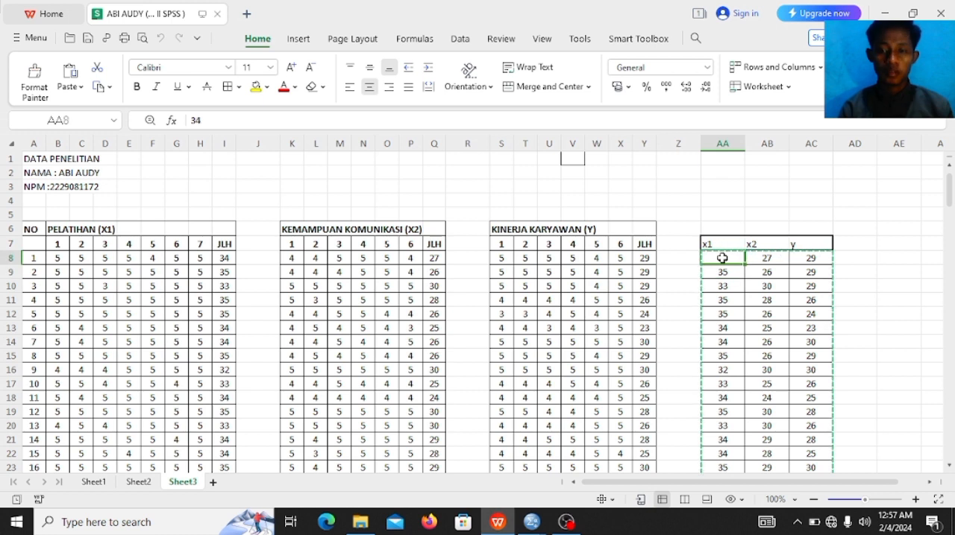
drag(722, 258, 766, 301)
mouse_move(812, 343)
mouse_down()
mouse_move(815, 523)
mouse_move(809, 341)
mouse_up()
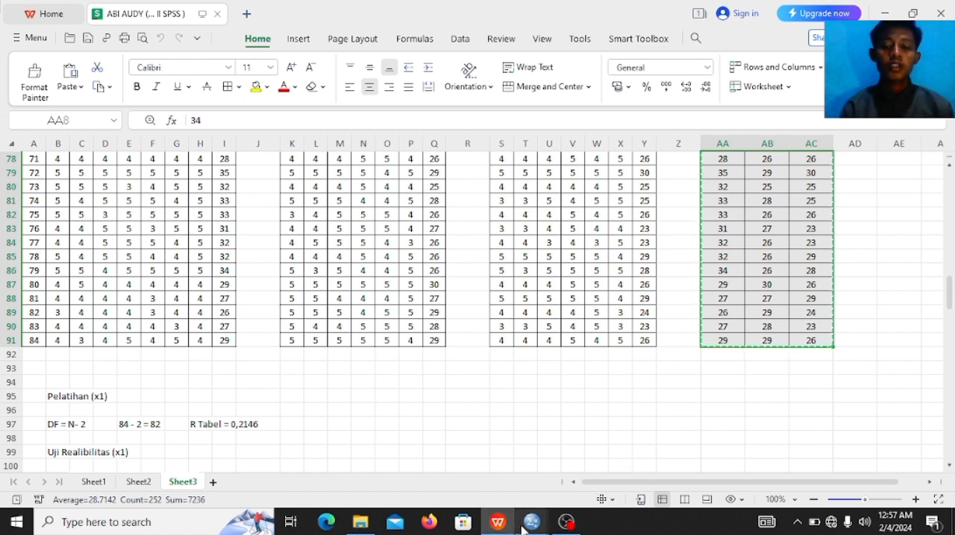
Step: Switch to the empty Untitled2 dataset in SPSS and paste the copied scores starting at the first cell
mouse_move(524, 528)
mouse_move(506, 505)
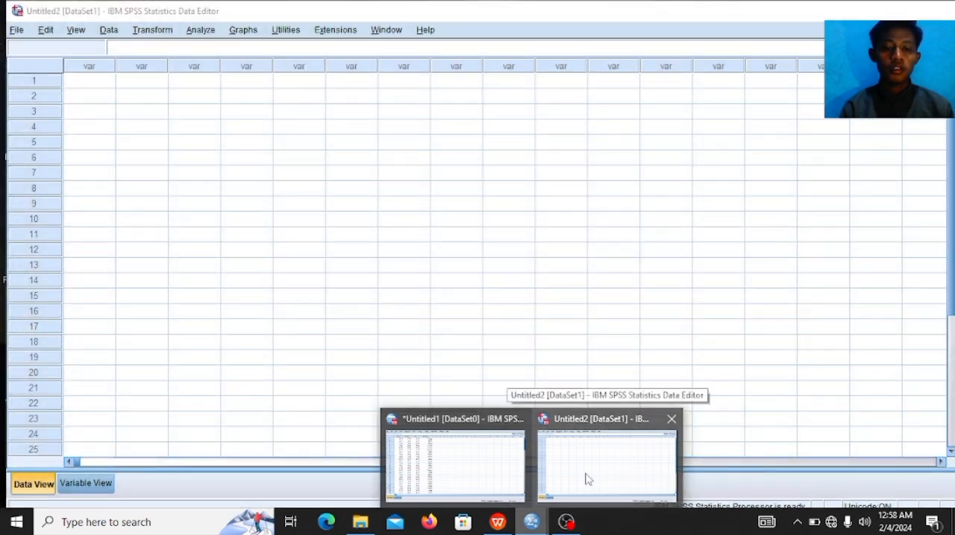
click(587, 479)
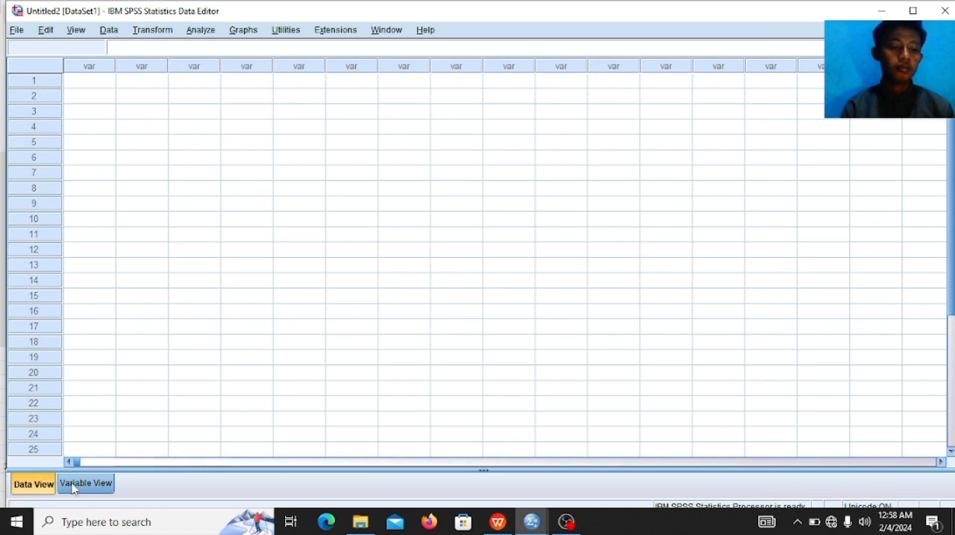
click(84, 84)
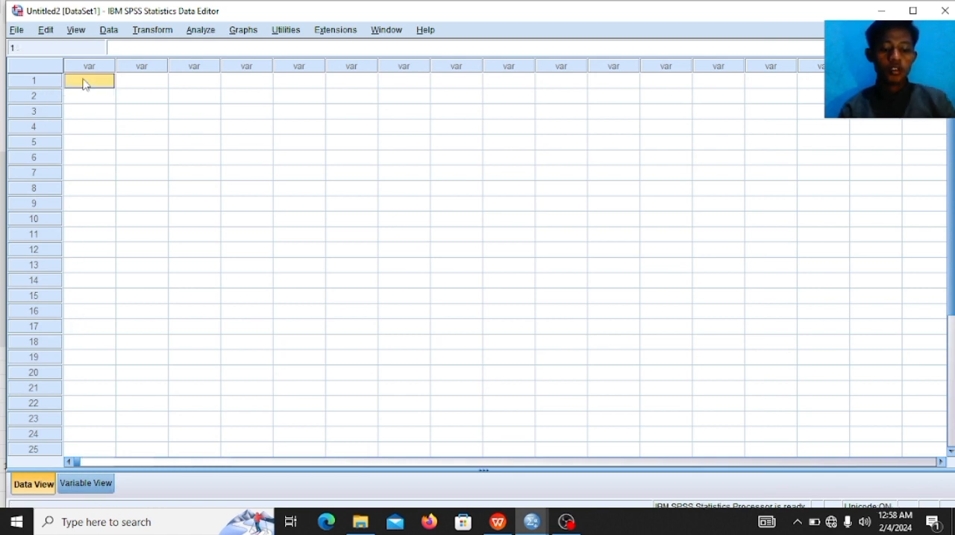
key(ctrl+v)
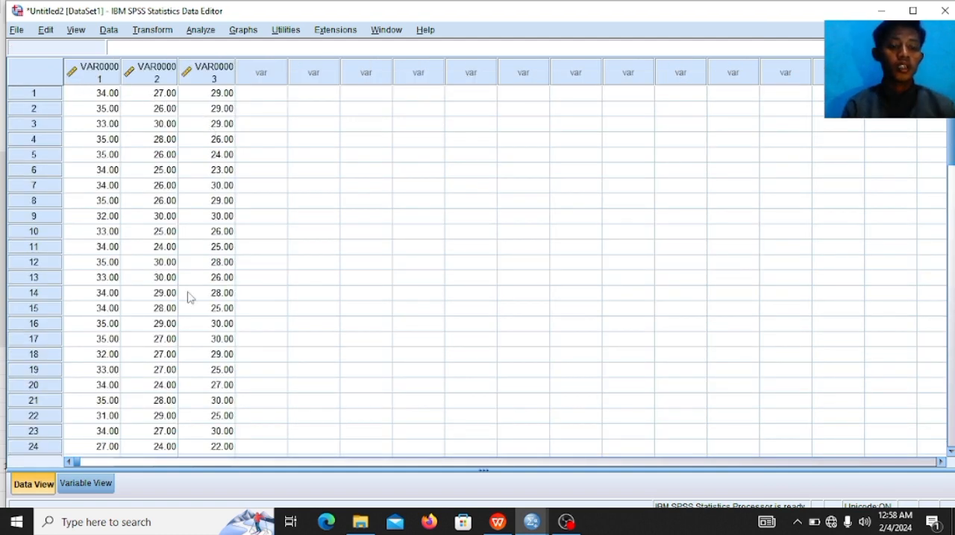
Step: Rename the three pasted variables as x1, x2 and y
click(86, 484)
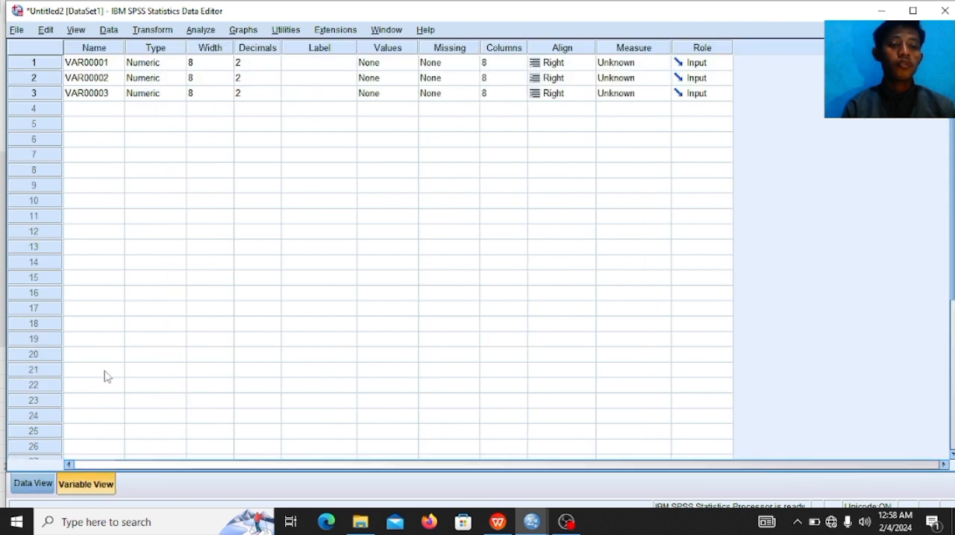
click(111, 64)
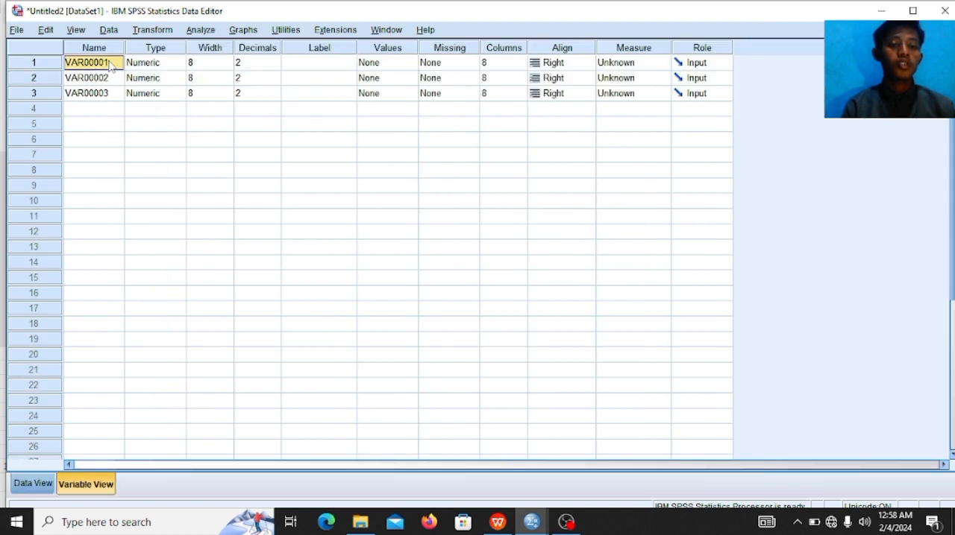
key(BackSpace)
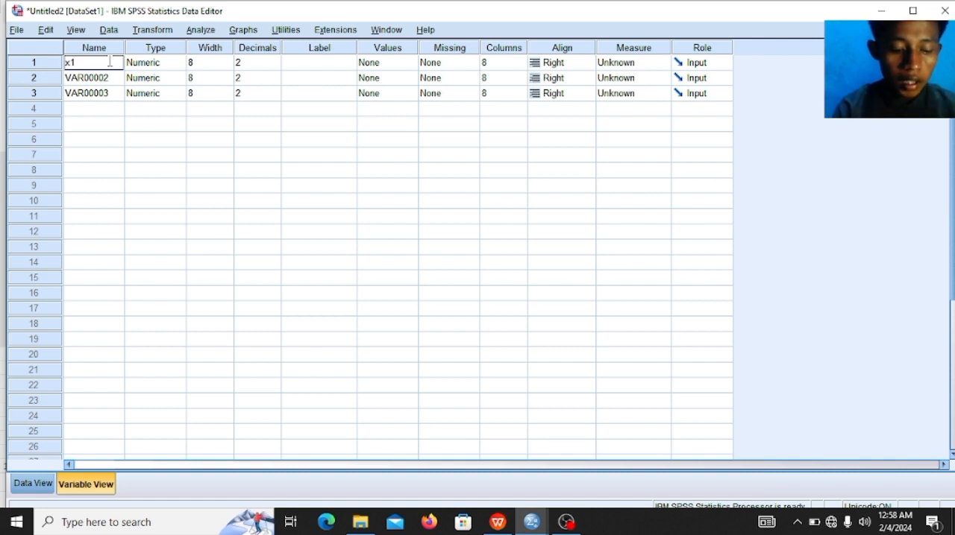
key(Return)
key(BackSpace)
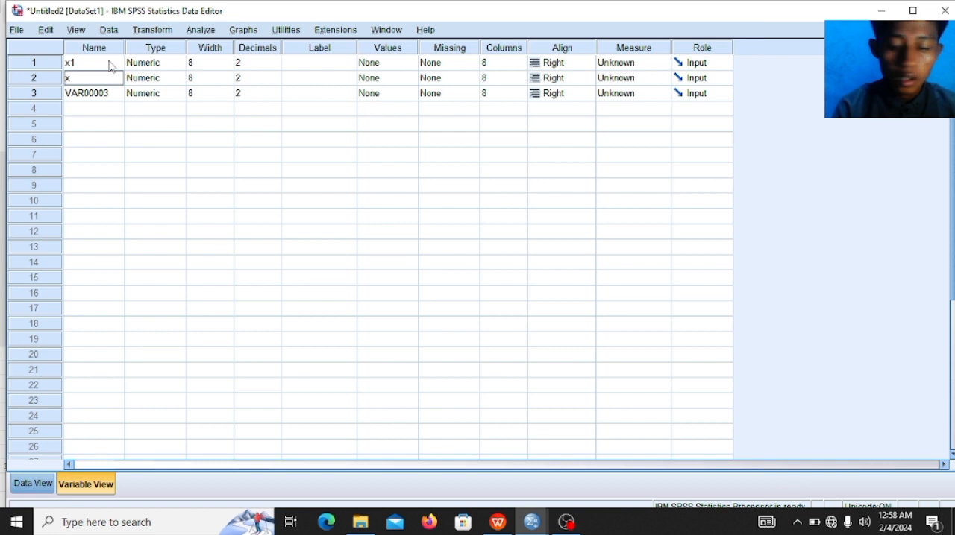
key(Return)
key(BackSpace)
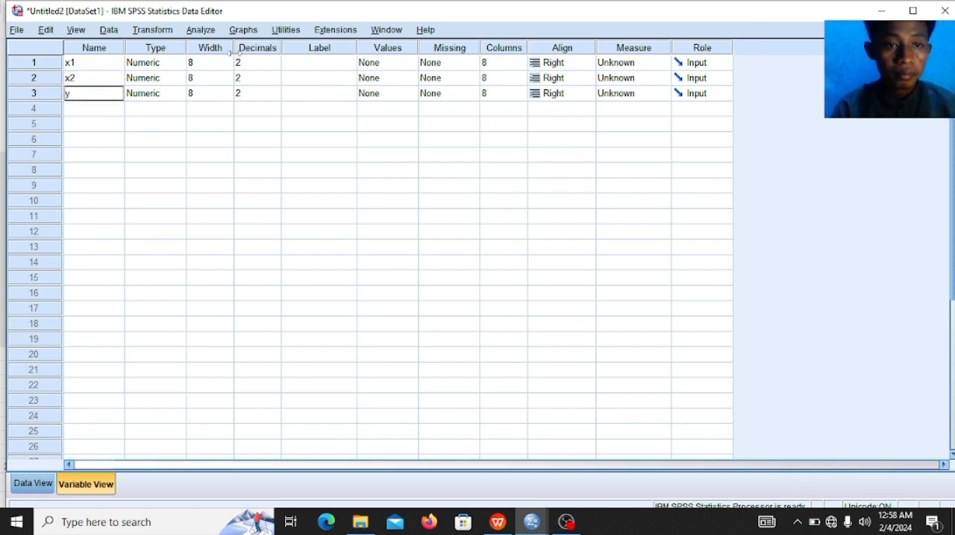
Step: Check the variable headings in the WPS workbook, then return to the Untitled2 dataset in SPSS and label x1 as pelatihan
click(300, 68)
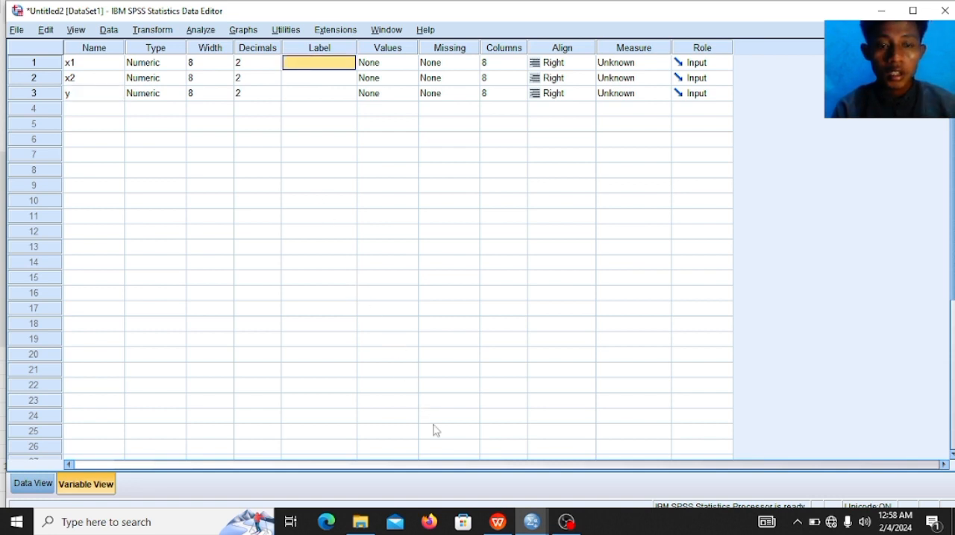
mouse_move(498, 522)
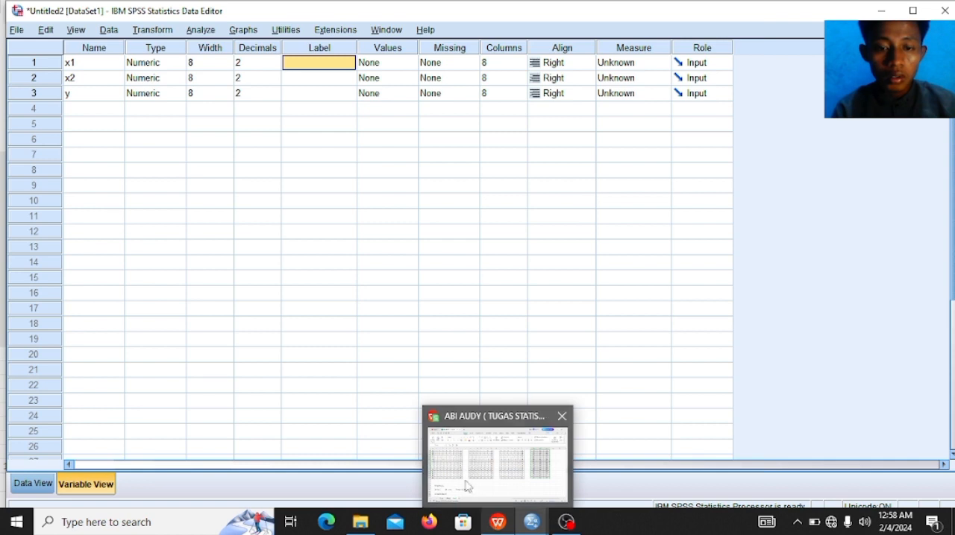
click(457, 464)
key(Up)
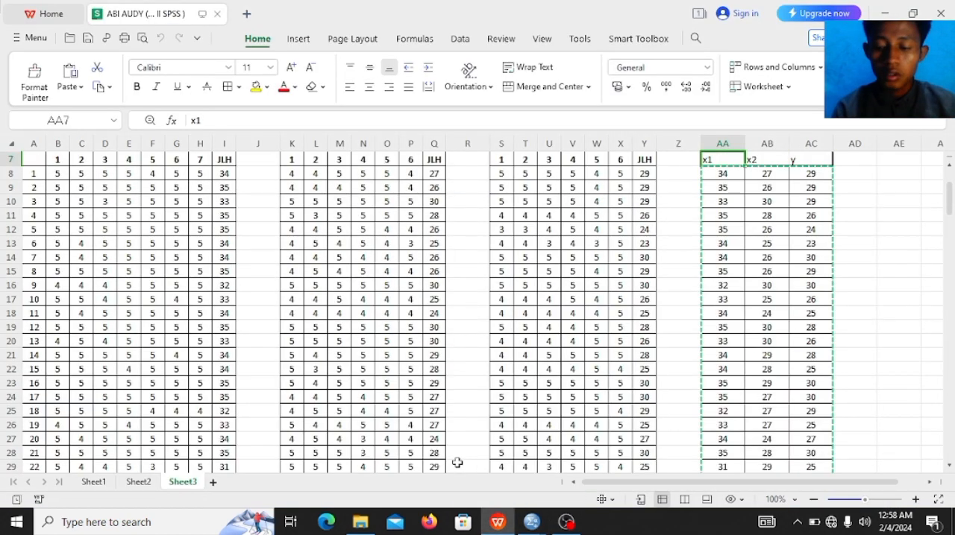
key(Up)
key(Up)
key(Up)
key(Up)
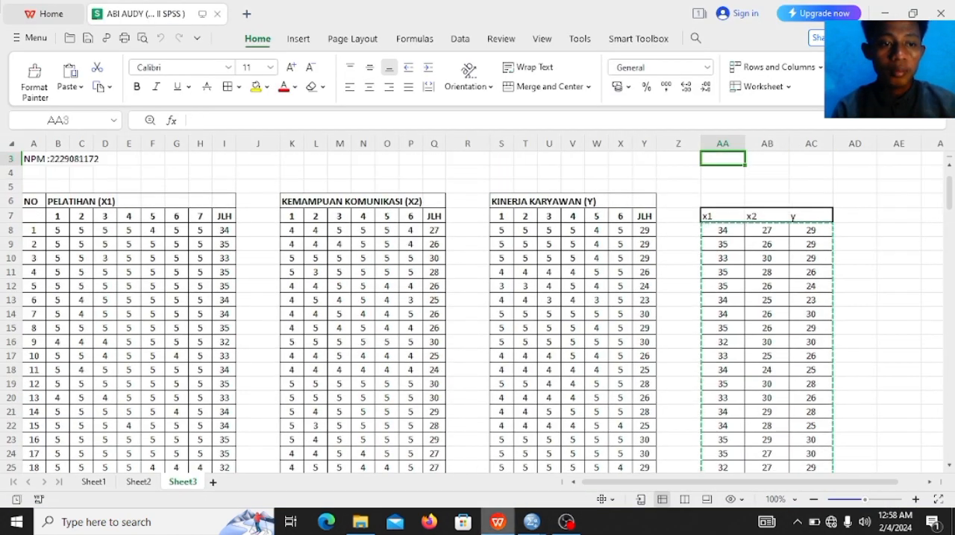
mouse_move(532, 522)
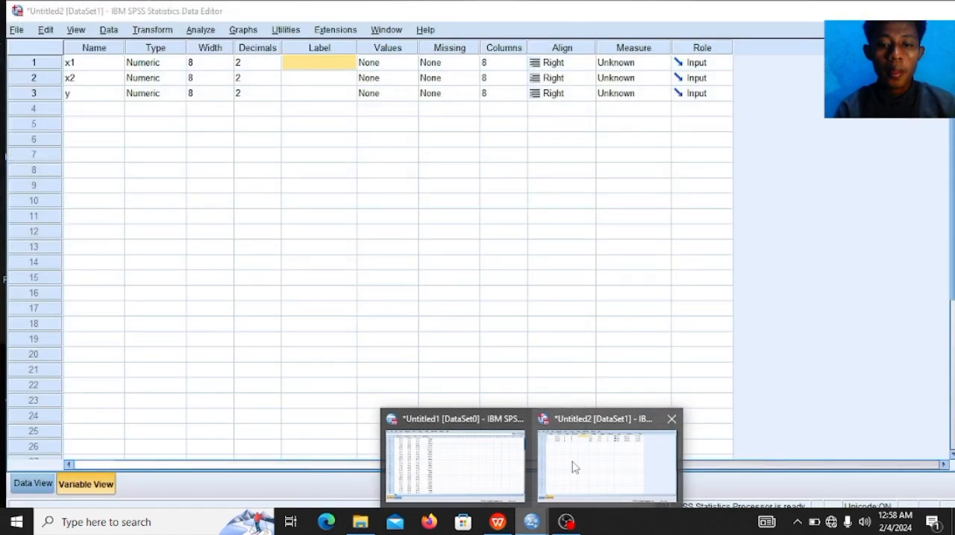
click(575, 467)
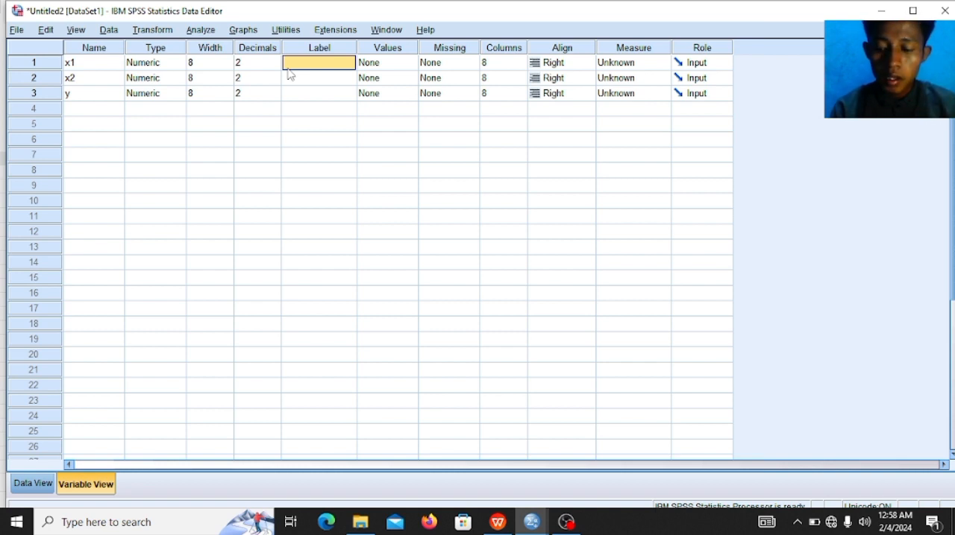
text(polatiham)
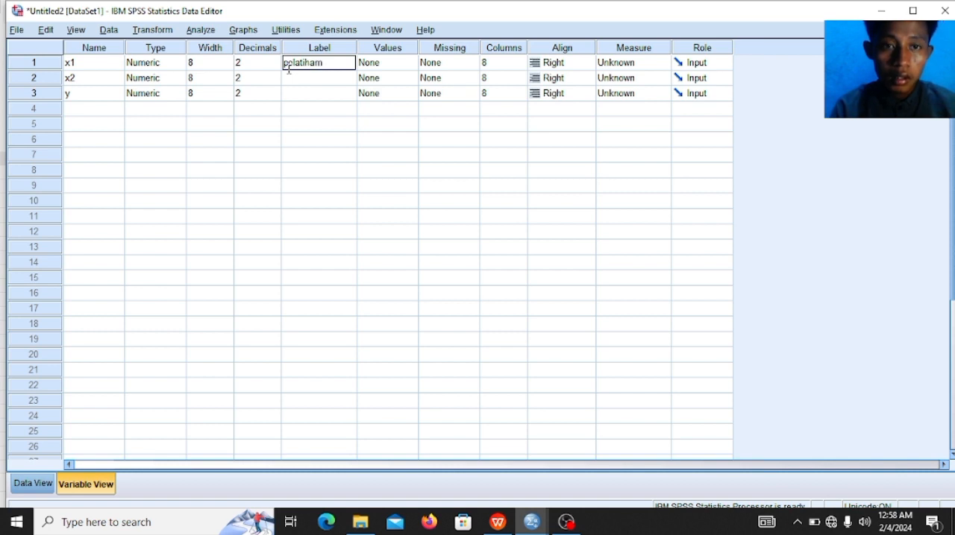
key(BackSpace)
text(n)
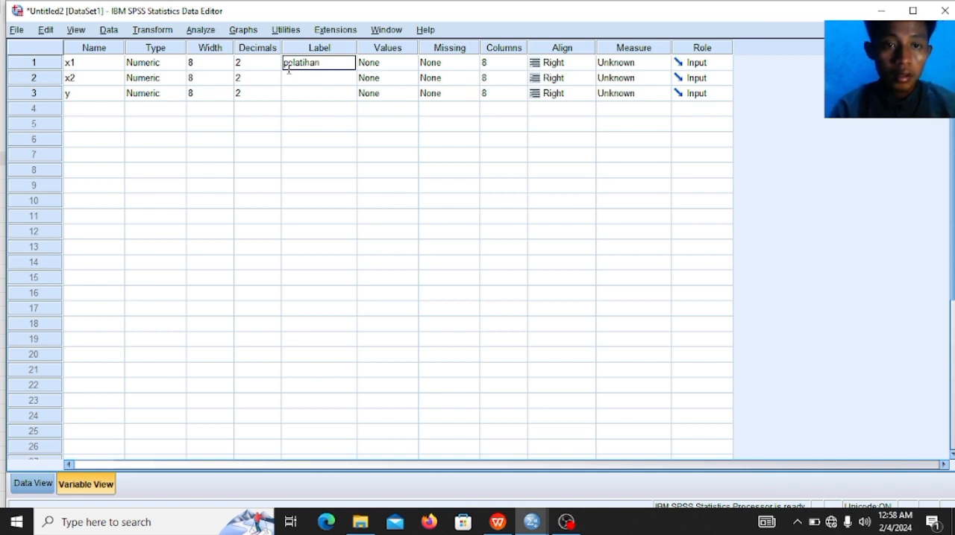
Step: Set the label of variable x2 to kemampuan komunikasi
click(291, 74)
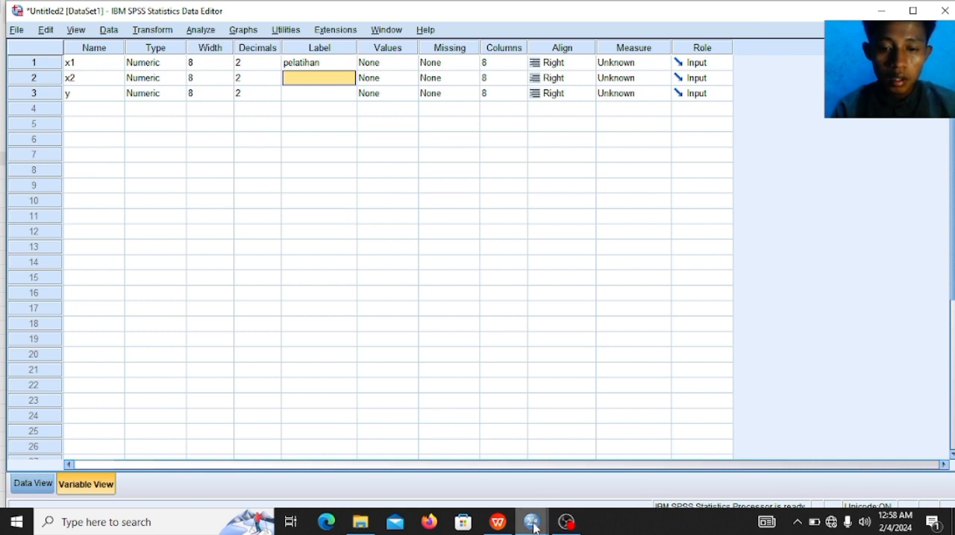
mouse_move(534, 527)
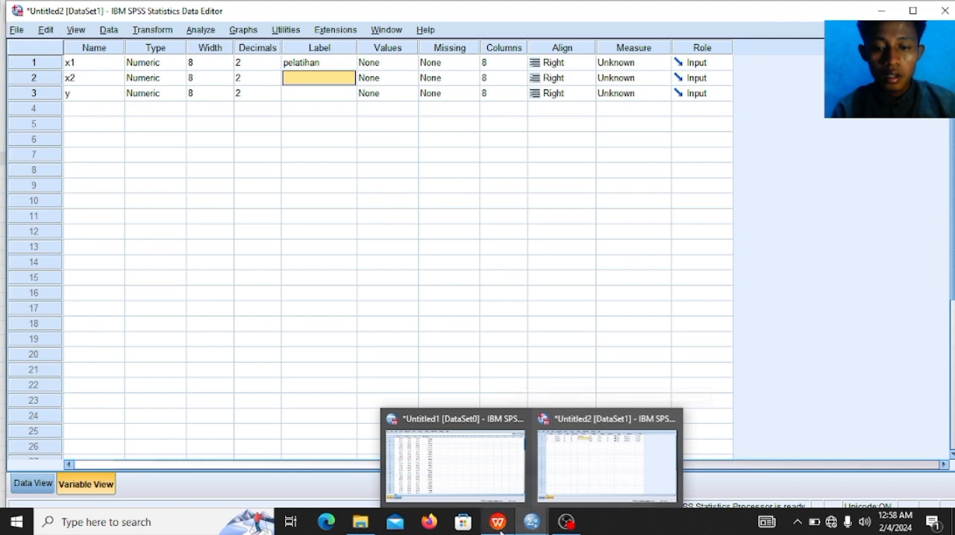
mouse_move(498, 522)
mouse_move(498, 489)
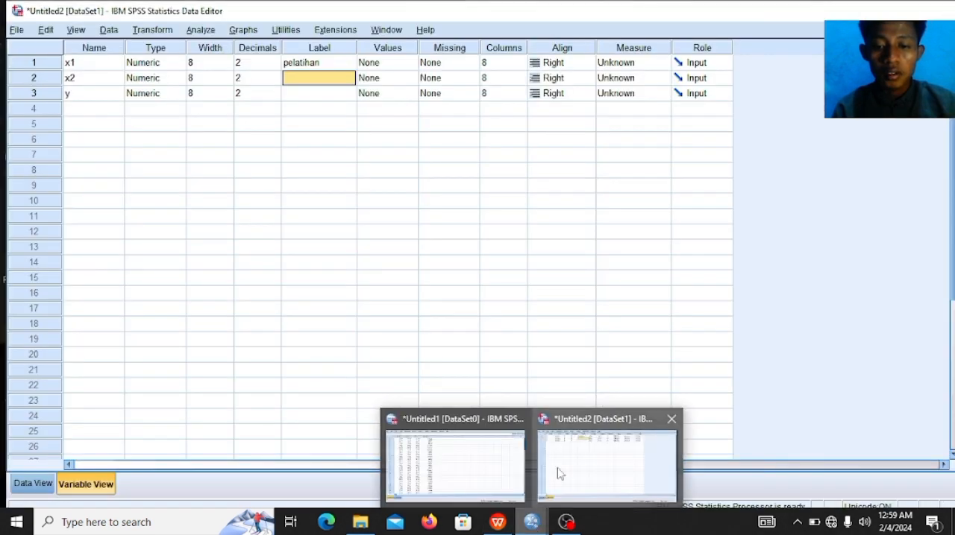
click(560, 474)
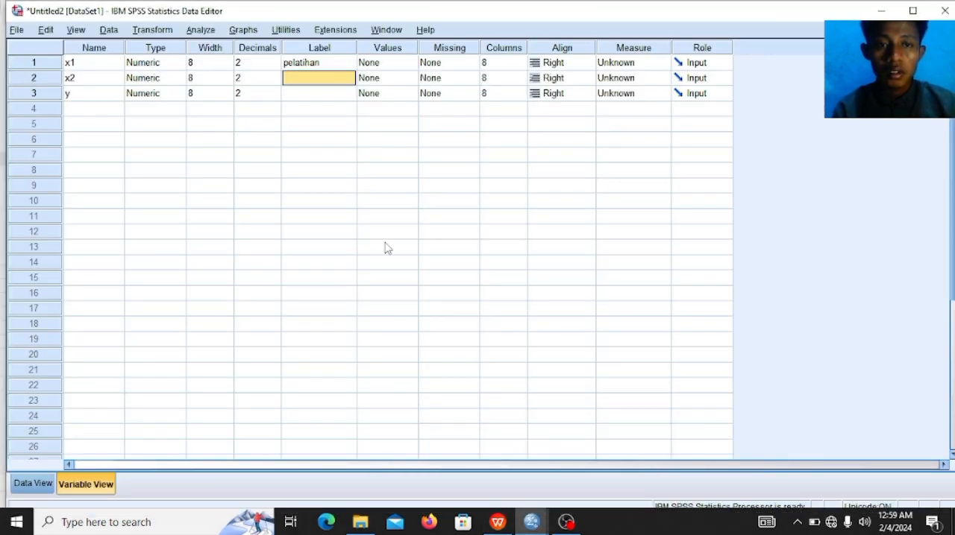
text(k)
text(emampuan)
text( komunikas)
text(i)
key(Return)
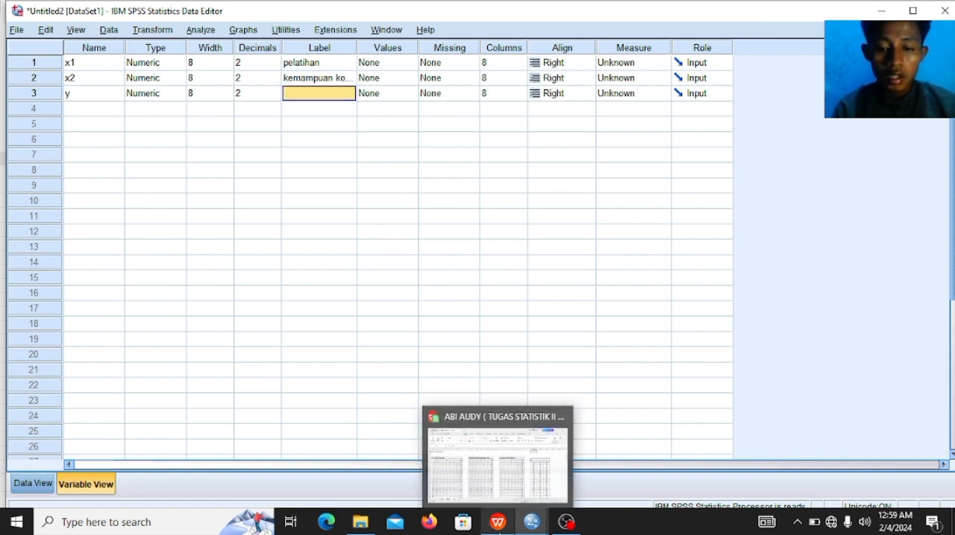
Step: Check the Y heading in the WPS workbook and label variable y as kinerja karyawan in the Untitled2 dataset in SPSS
click(534, 466)
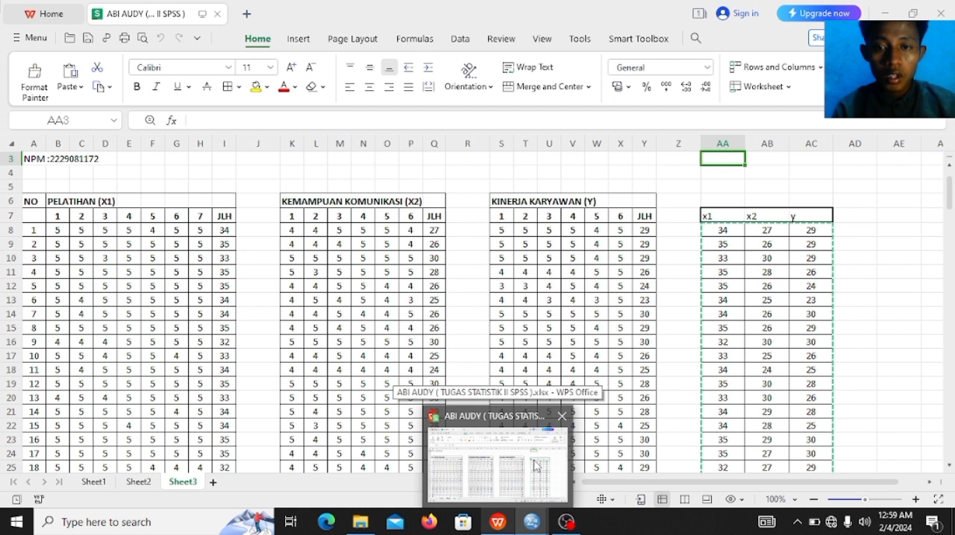
click(534, 523)
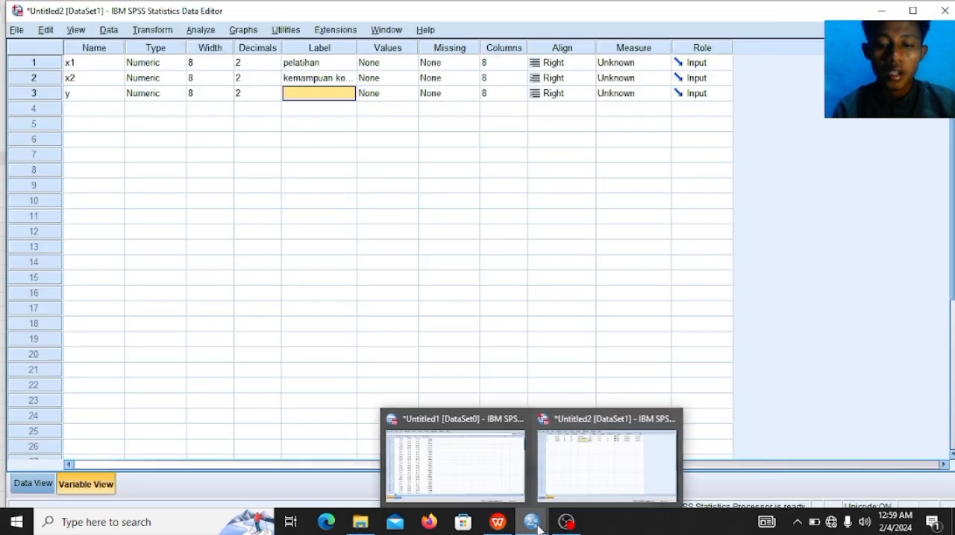
click(565, 488)
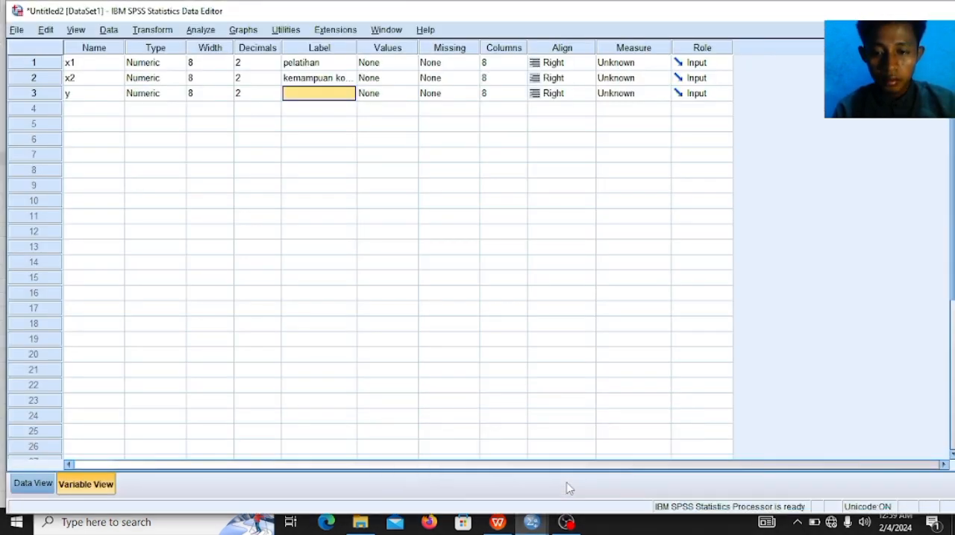
text(kinerja)
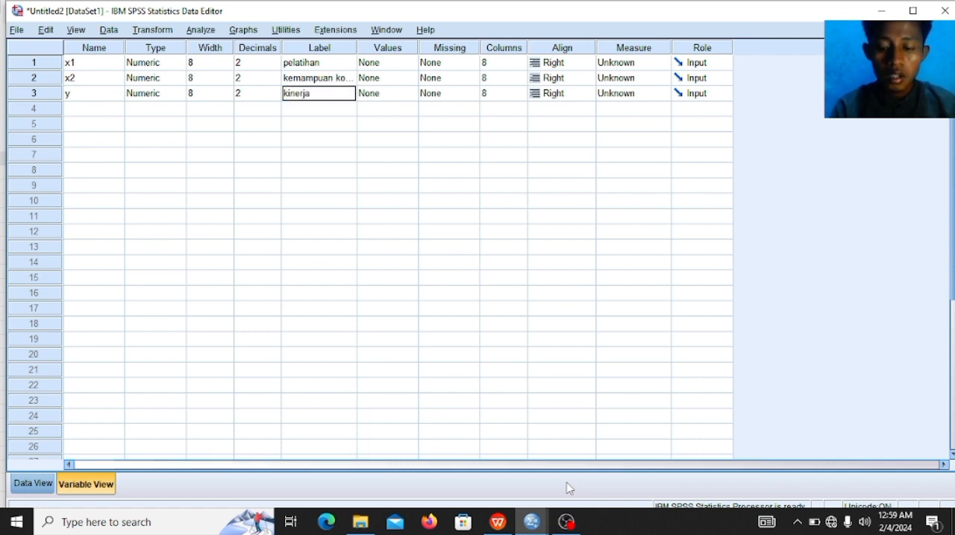
text( karyawan)
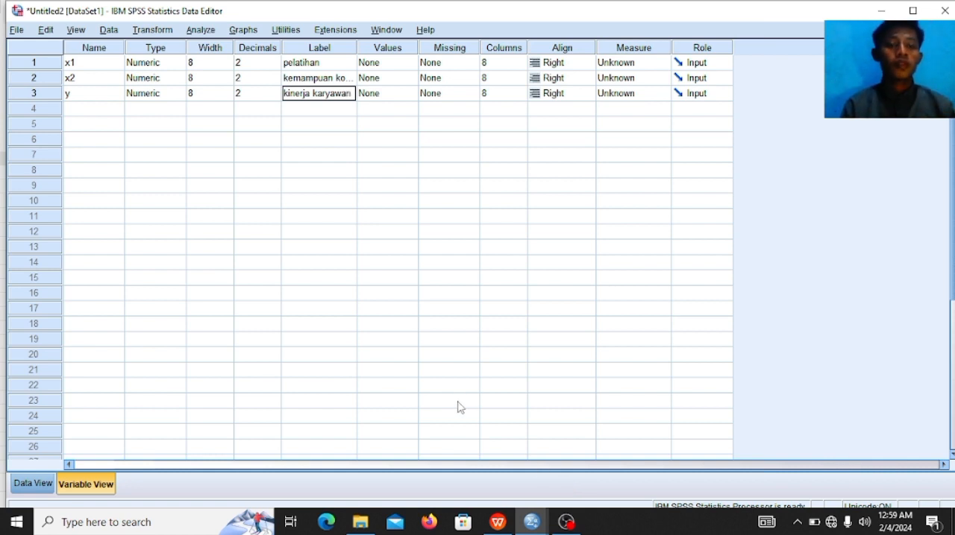
Step: Start a Linear Regression analysis on the Untitled2 dataset with kinerja karyawan [y] as the dependent variable
click(200, 32)
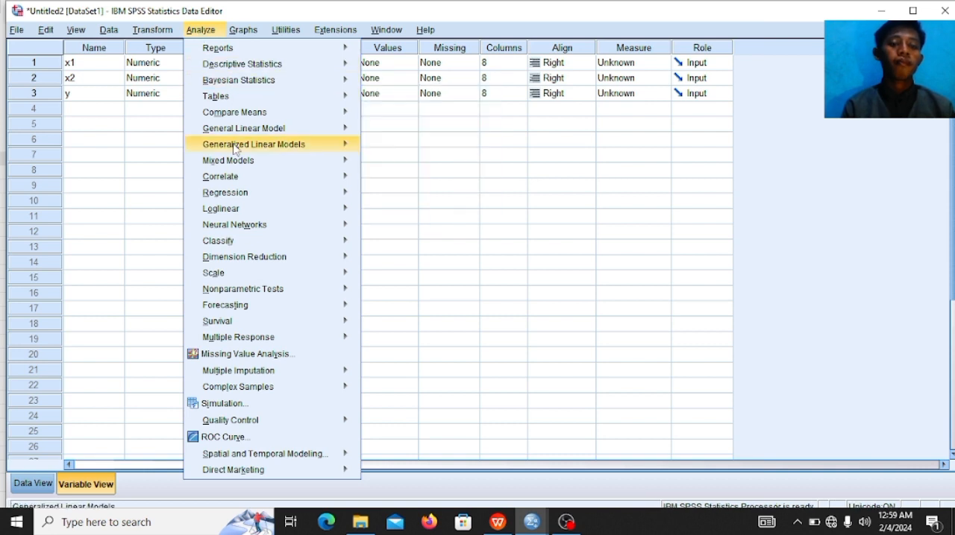
mouse_move(240, 184)
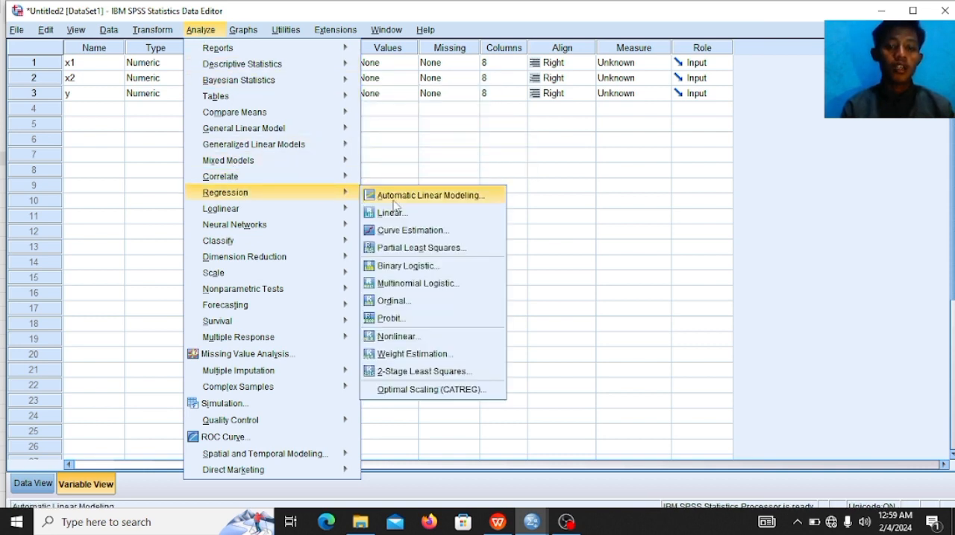
click(396, 216)
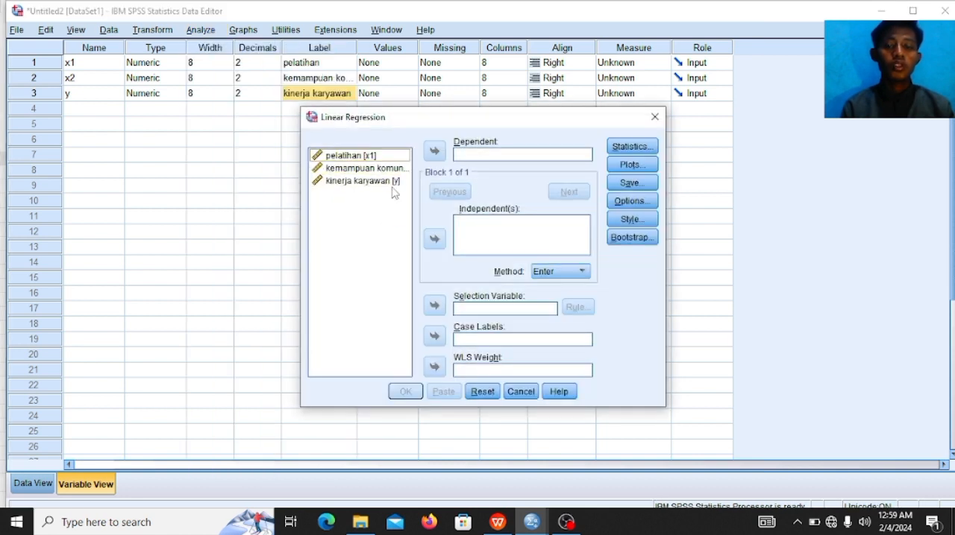
click(393, 182)
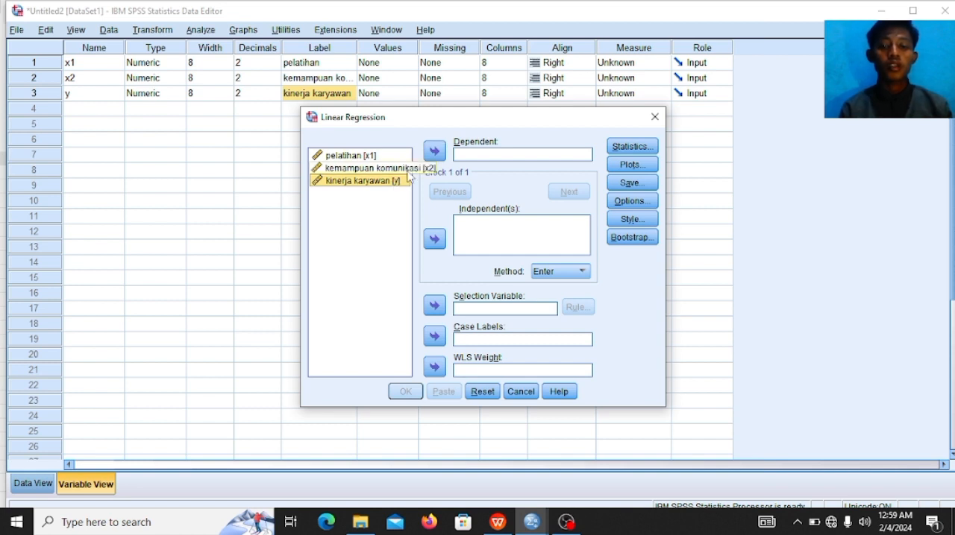
click(431, 155)
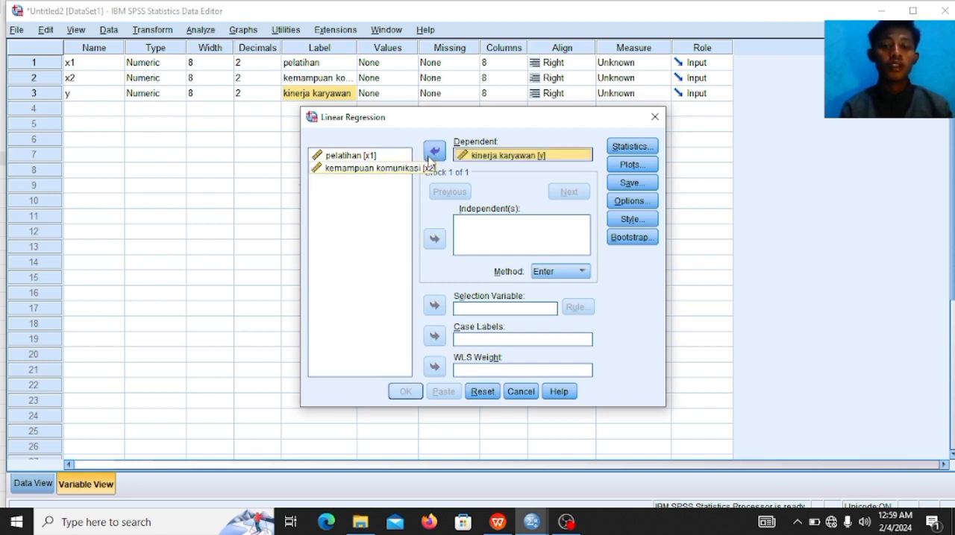
Step: Assign pelatihan [x1] and kemampuan komunikasi [x2] as the independent variables of the regression
click(360, 158)
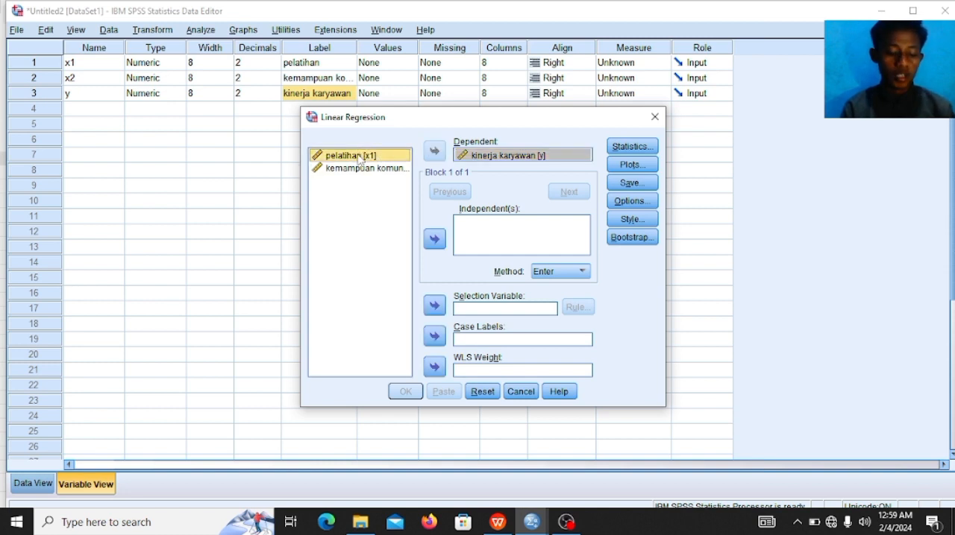
shift+click(362, 168)
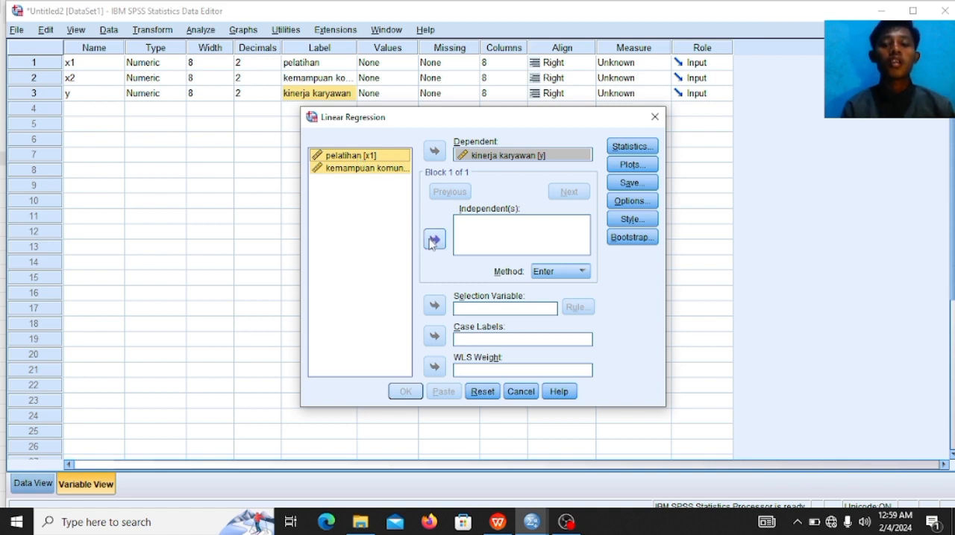
click(434, 239)
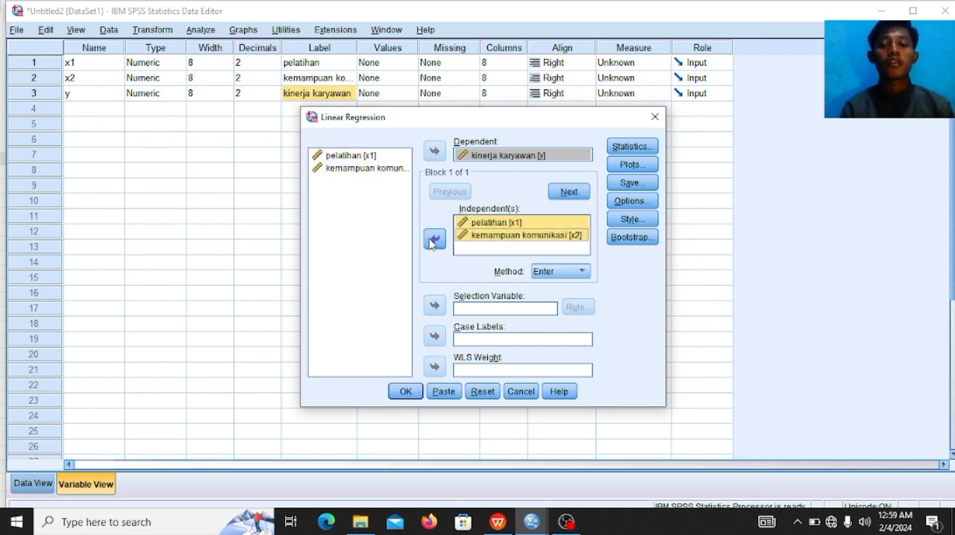
Step: Add collinearity diagnostics to the regression statistics
click(620, 148)
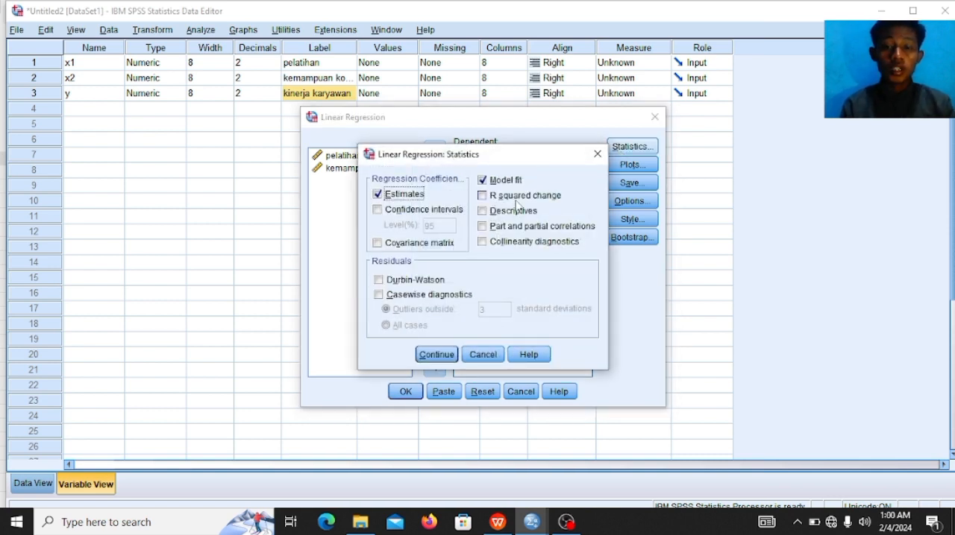
click(481, 242)
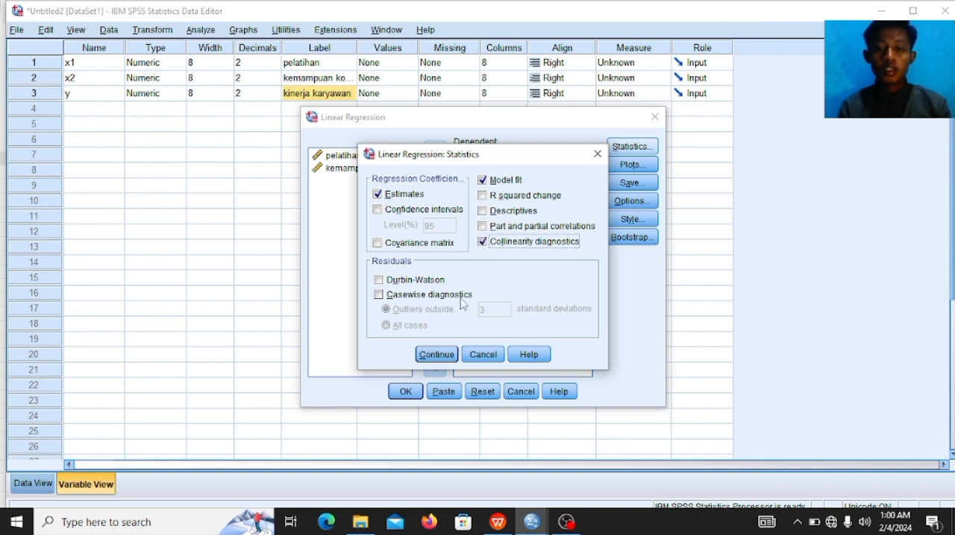
click(437, 357)
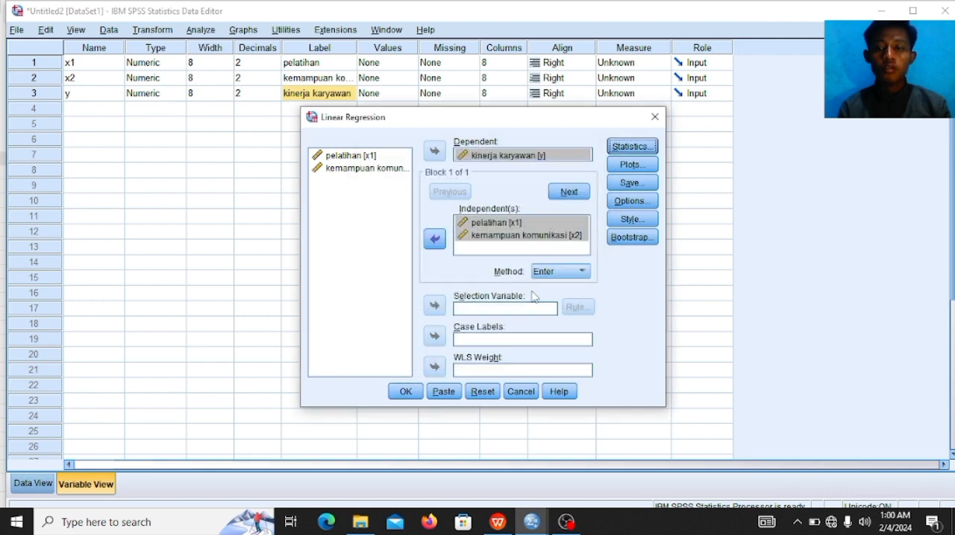
Step: Request a regression scatterplot with *SRESID on the Y axis and *ZPRED on the X axis
click(646, 171)
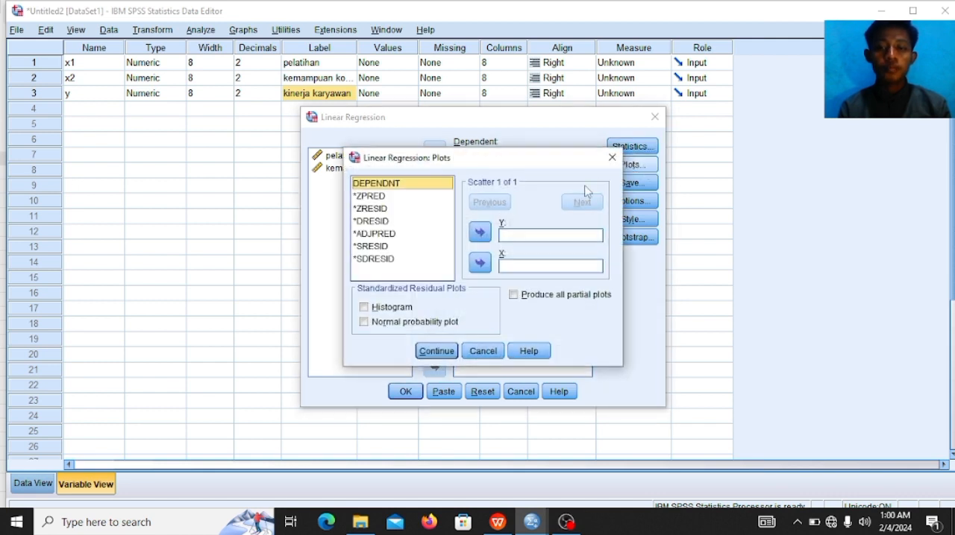
click(382, 248)
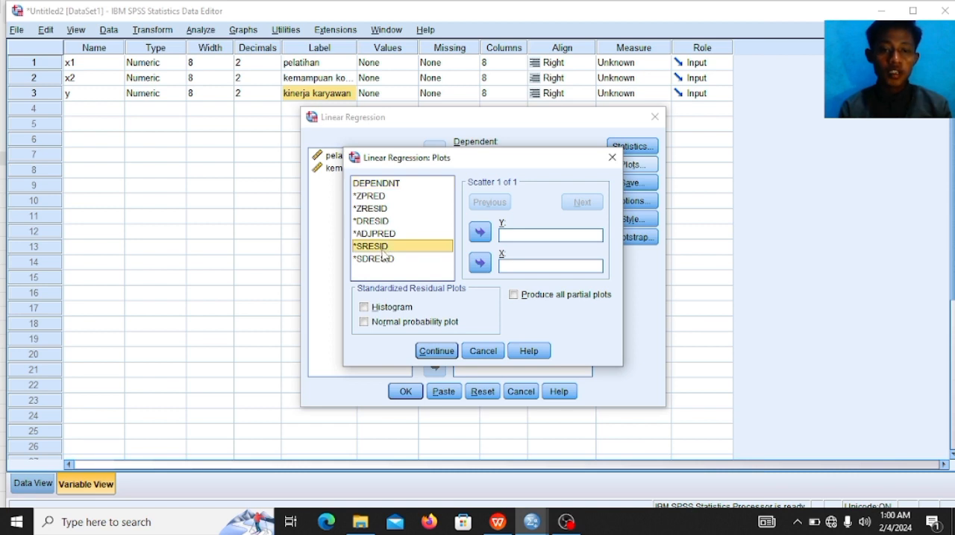
click(480, 232)
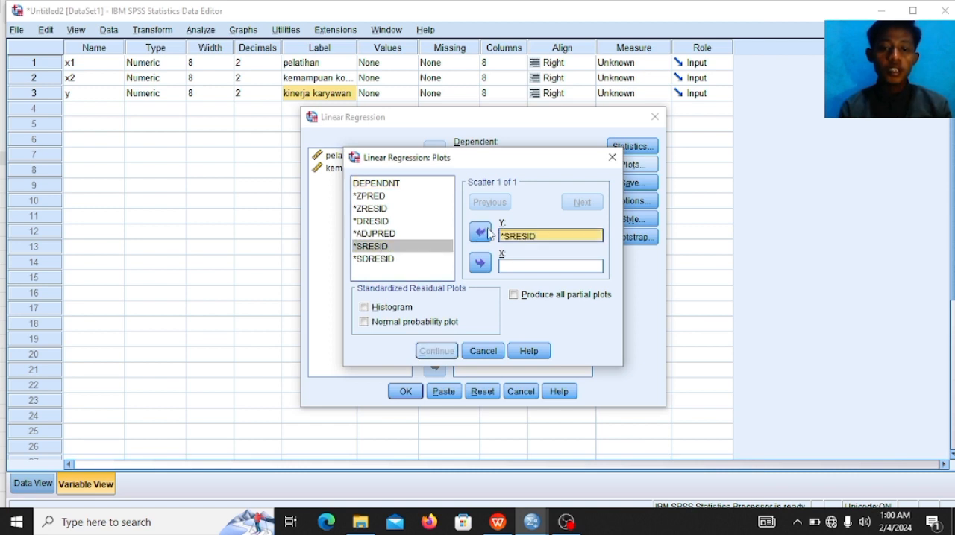
click(384, 197)
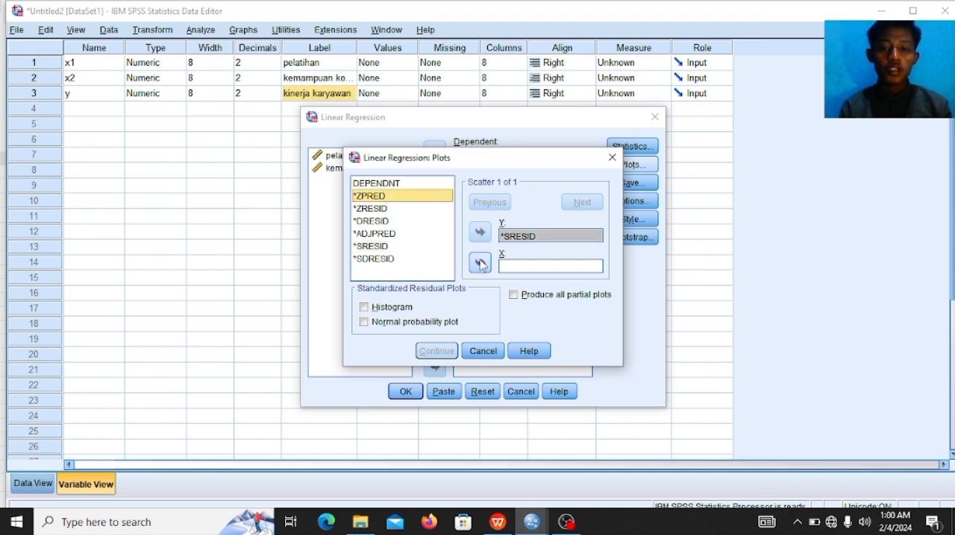
click(482, 264)
click(446, 356)
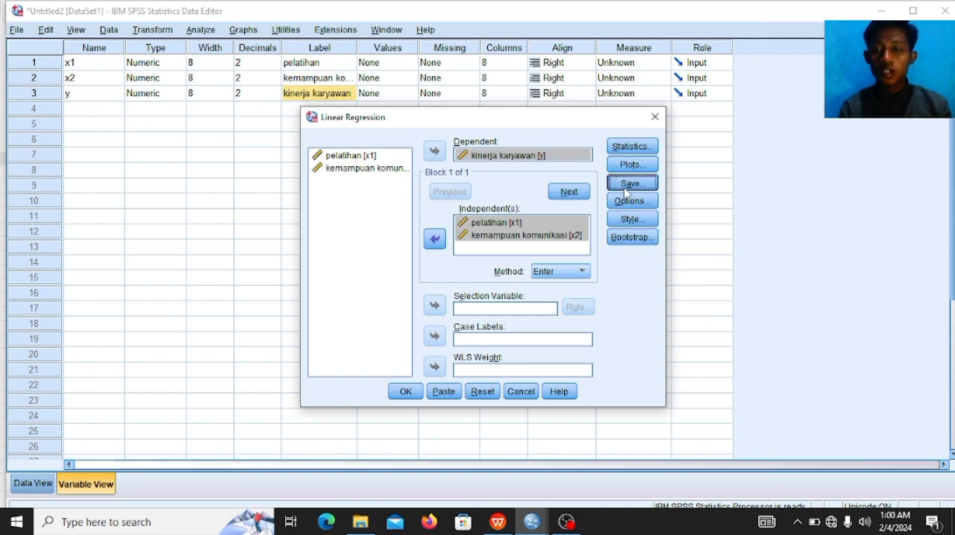
Step: Save the unstandardized residuals as a new variable and run the linear regression
click(627, 184)
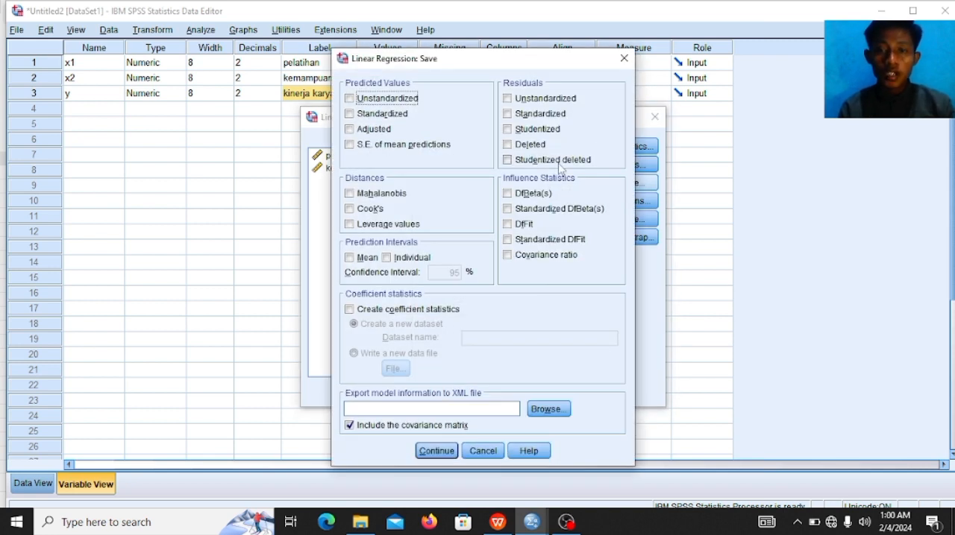
click(538, 103)
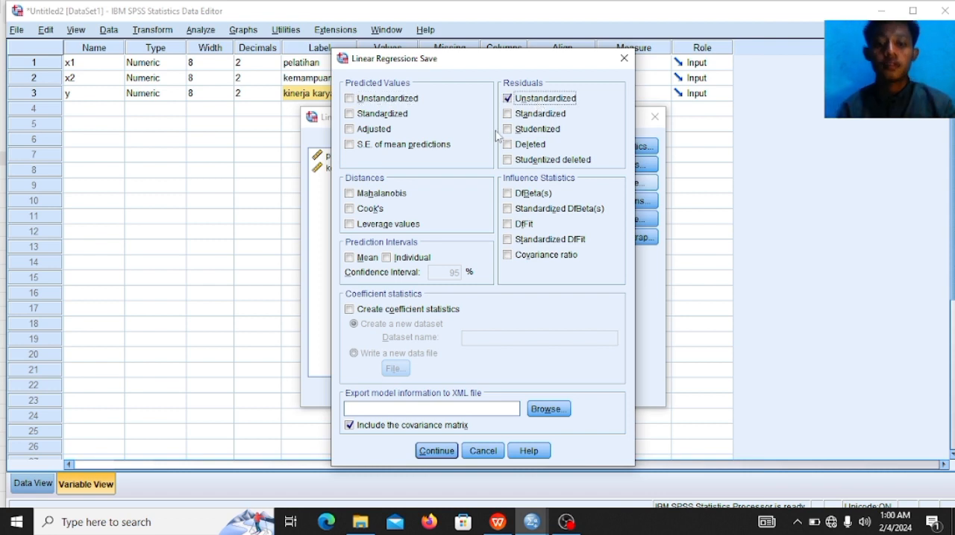
click(436, 451)
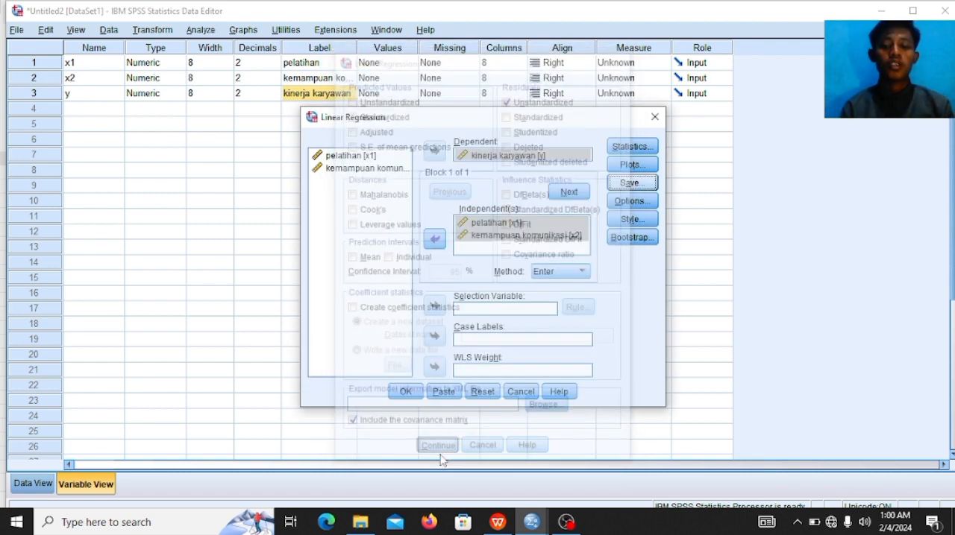
click(409, 394)
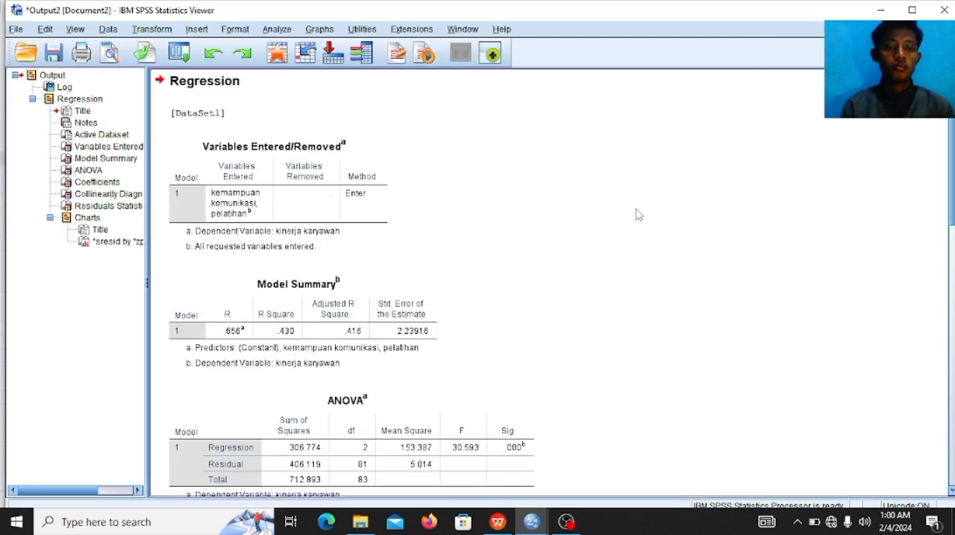
Step: Examine the regression output from the model summary, ANOVA and coefficients tables down to the residual scatterplot
click(637, 213)
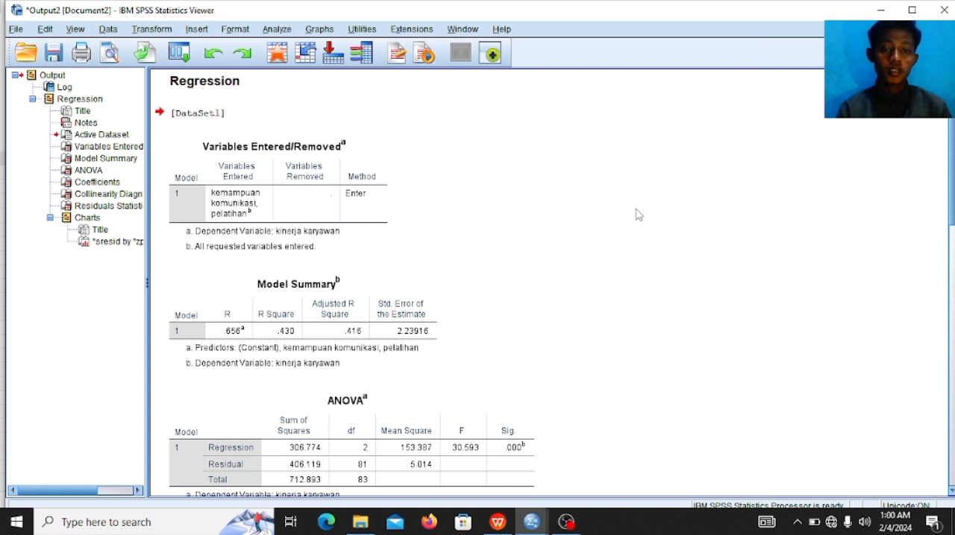
key(Down)
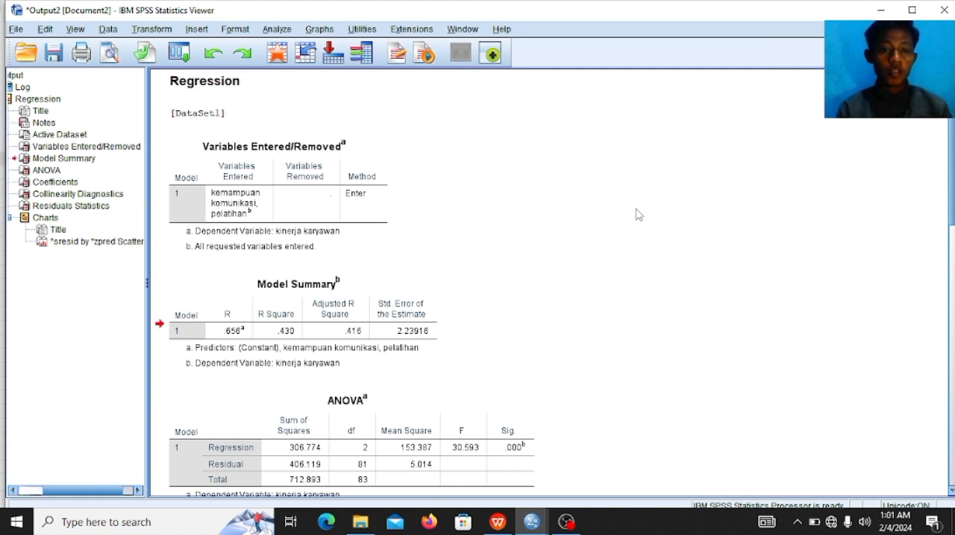
key(Down)
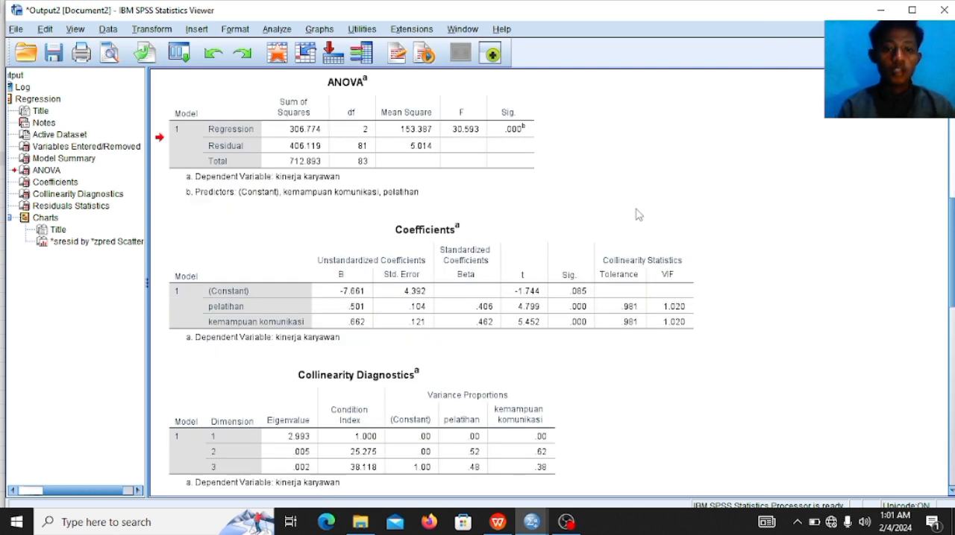
key(Up)
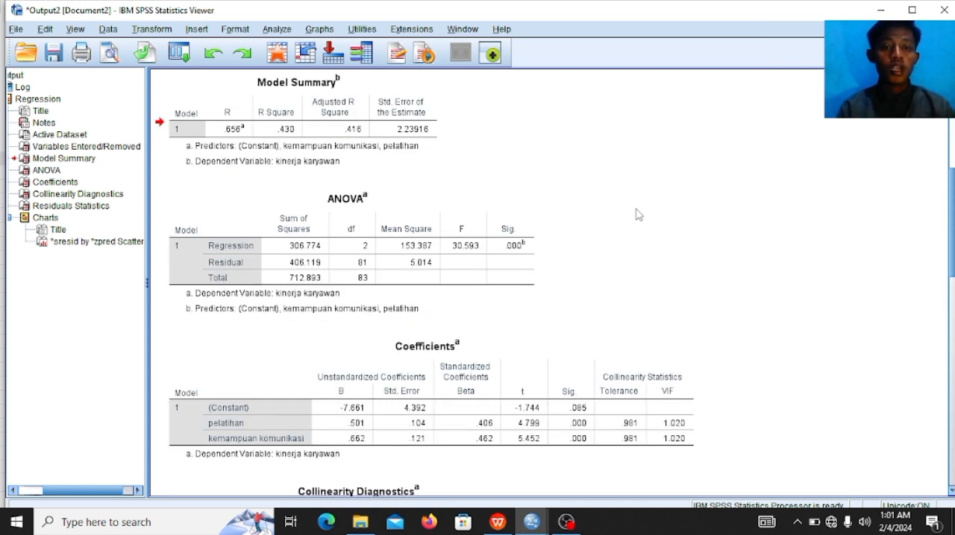
key(Down)
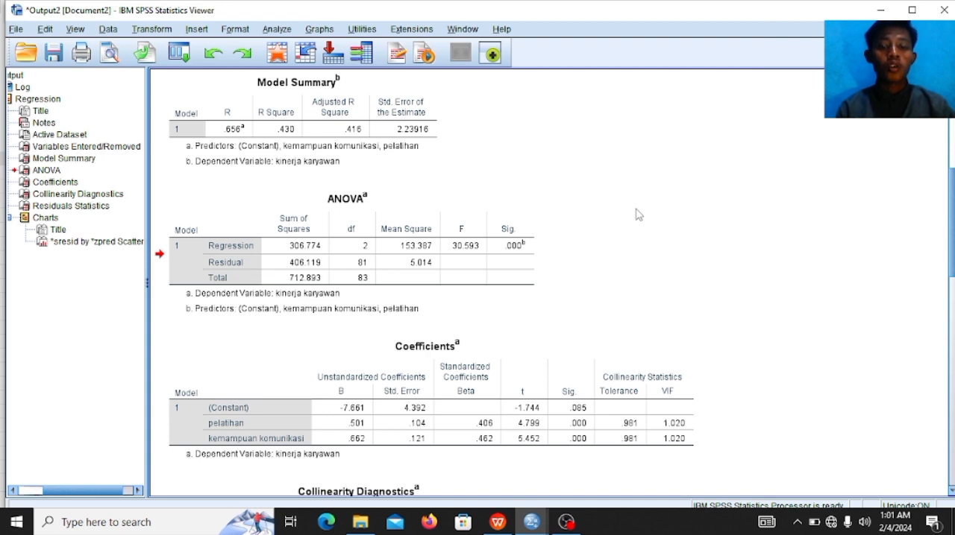
key(Down)
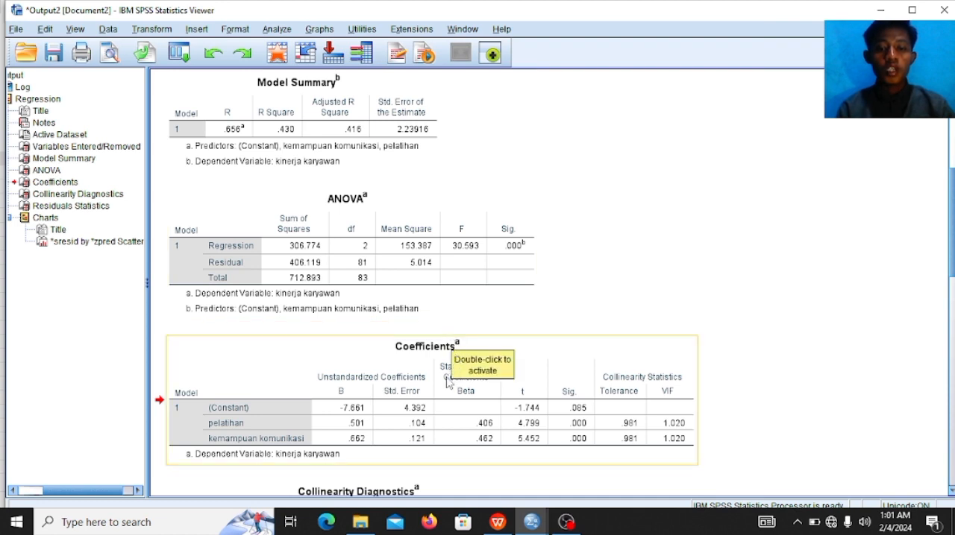
click(392, 385)
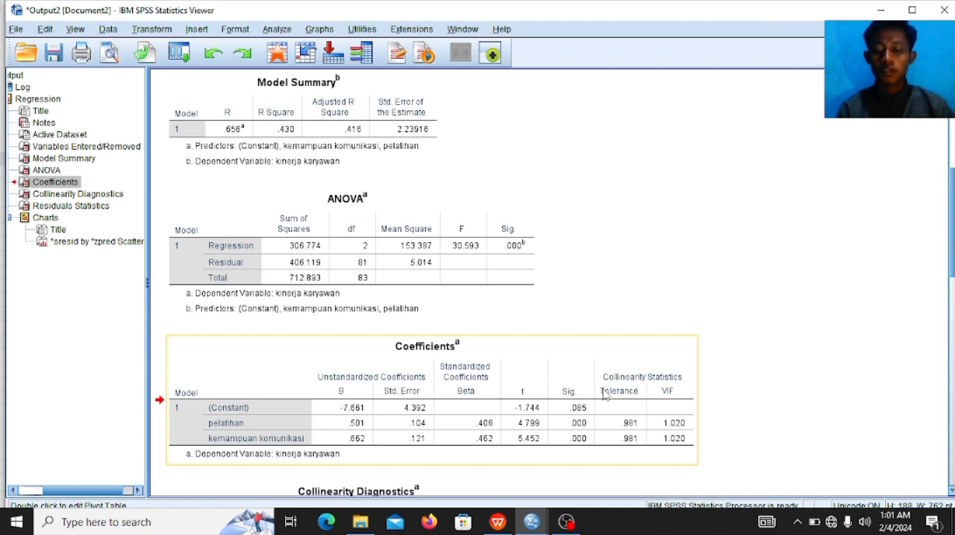
scroll(604, 395, down, 5)
scroll(604, 395, down, 5)
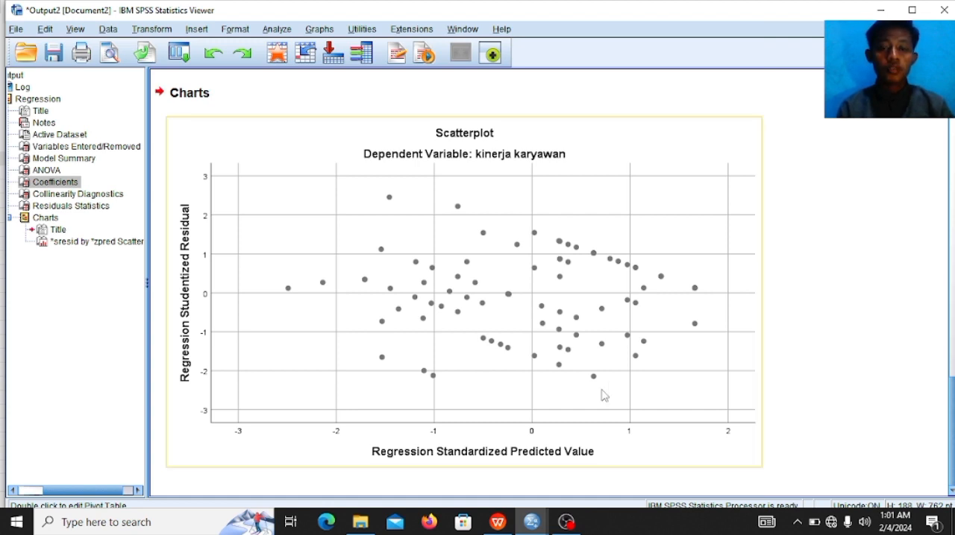
Step: Run a legacy one-sample Kolmogorov-Smirnov test with Normal distribution on the unstandardized residuals in the first dataset
mouse_move(528, 523)
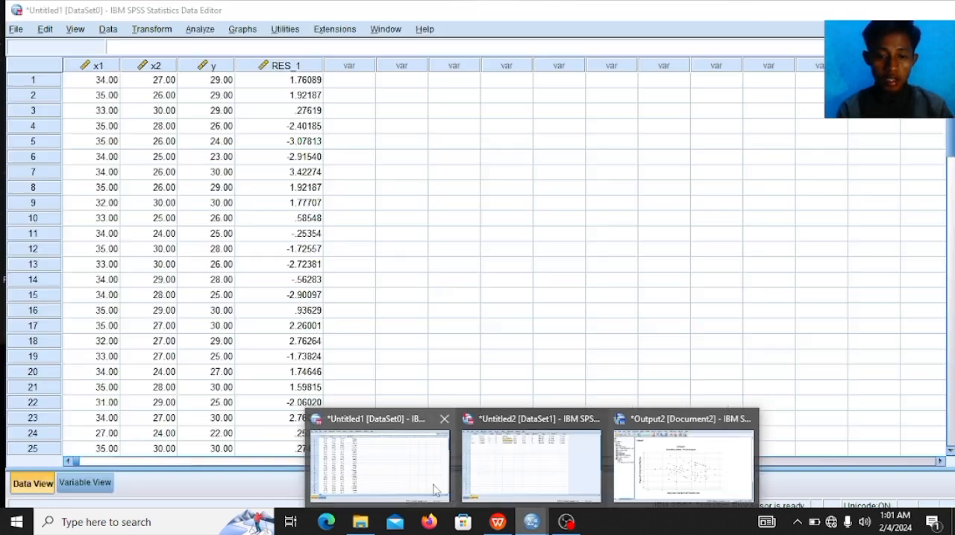
mouse_move(435, 486)
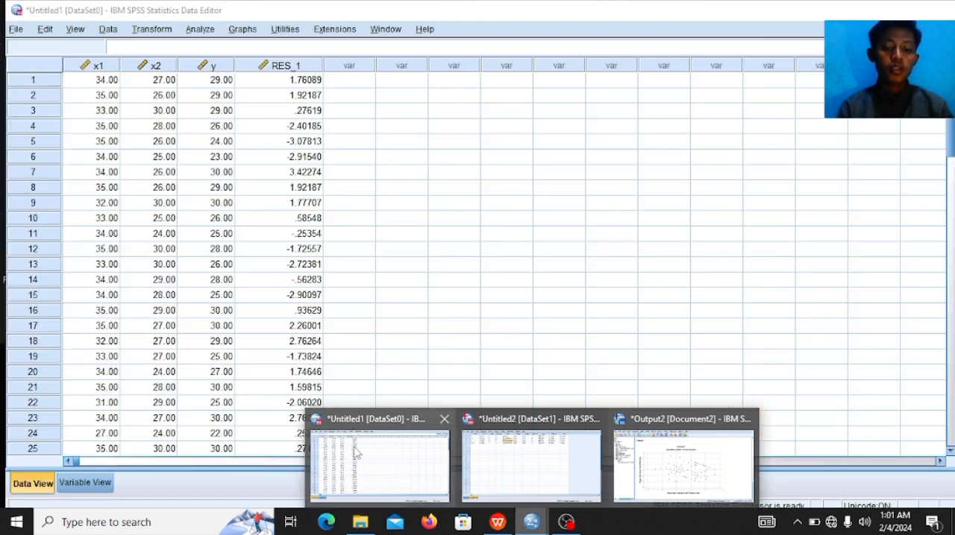
click(355, 449)
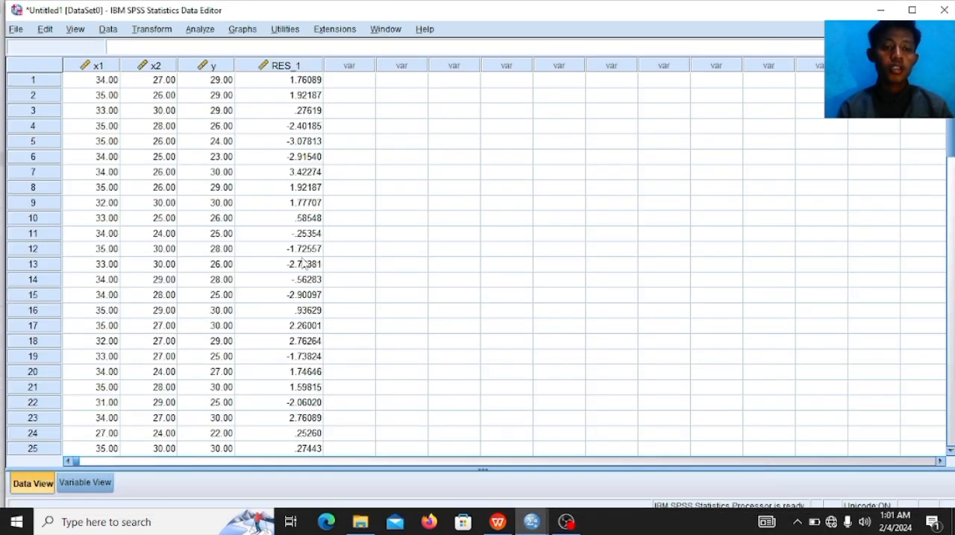
click(206, 32)
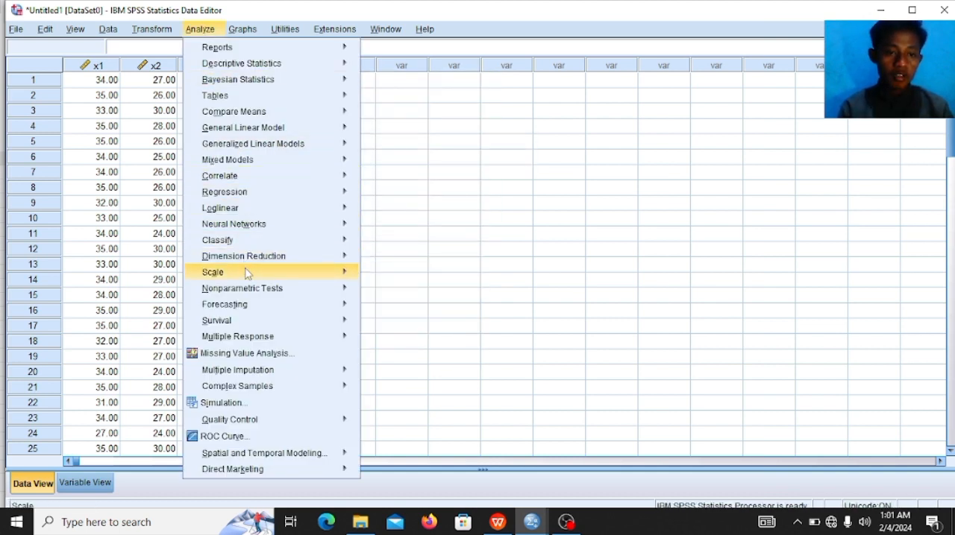
mouse_move(247, 294)
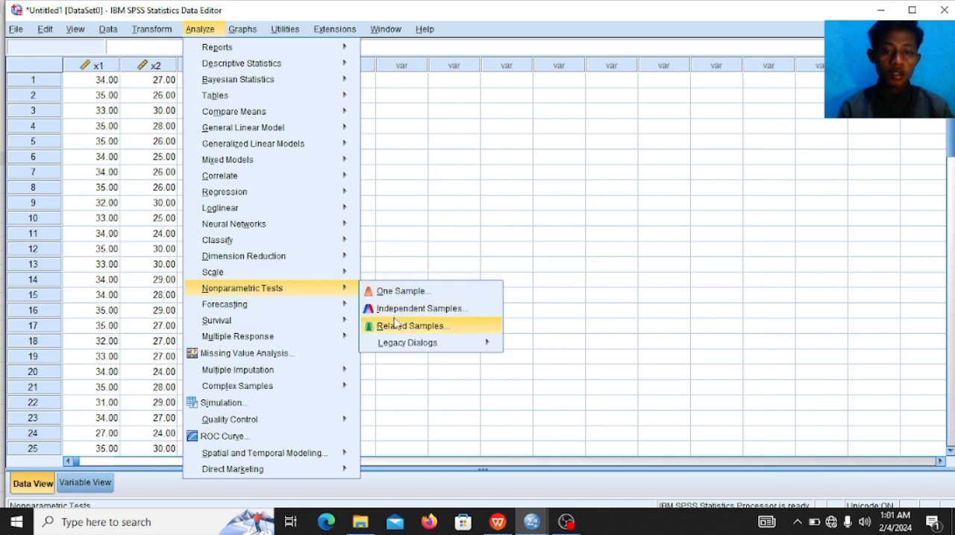
mouse_move(402, 343)
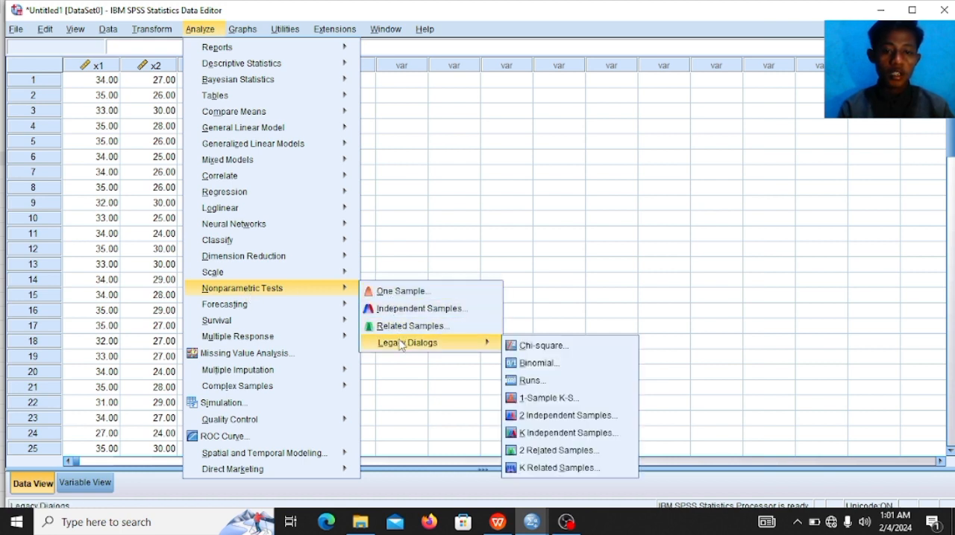
click(569, 400)
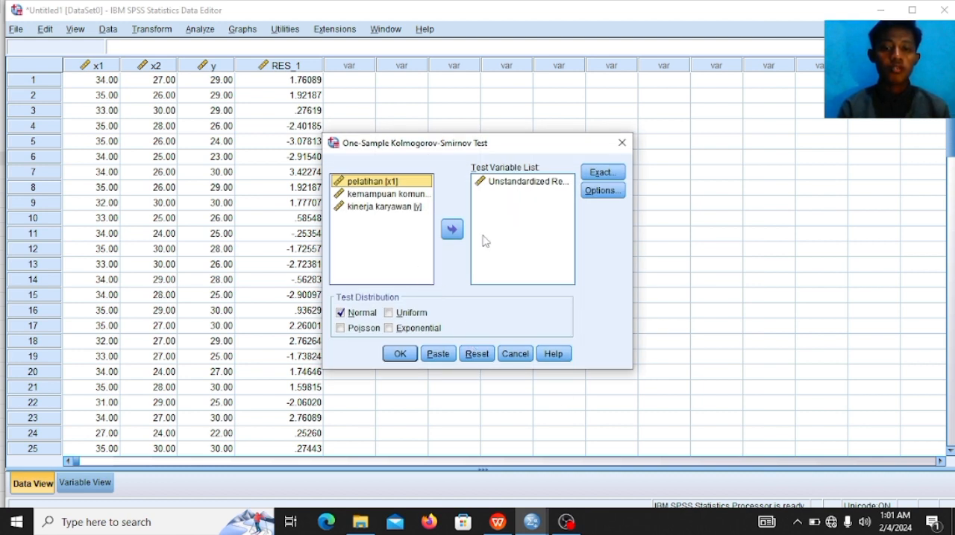
click(398, 358)
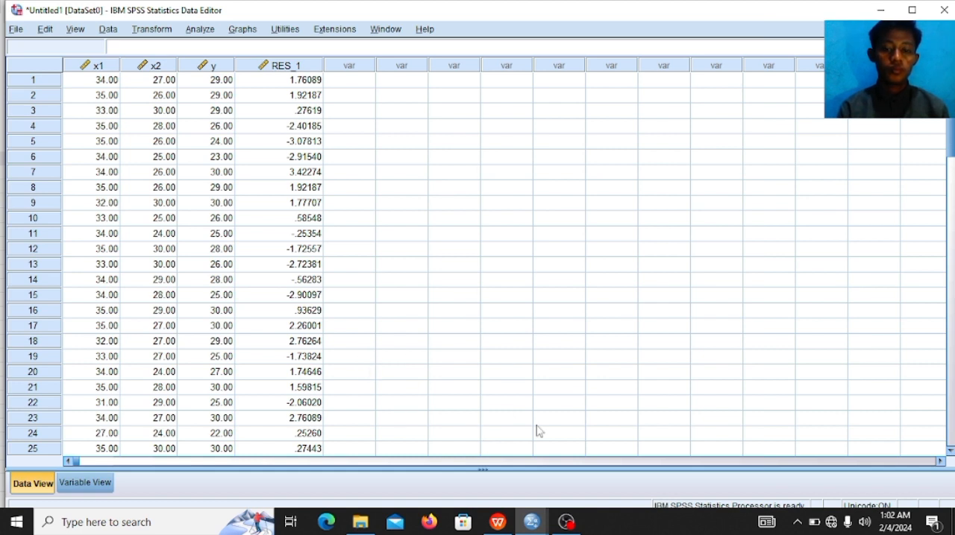
Step: Switch to the WPS Writer report and read hypotheses H1 to H3 under the Perumusan Hipotesi heading
mouse_move(585, 423)
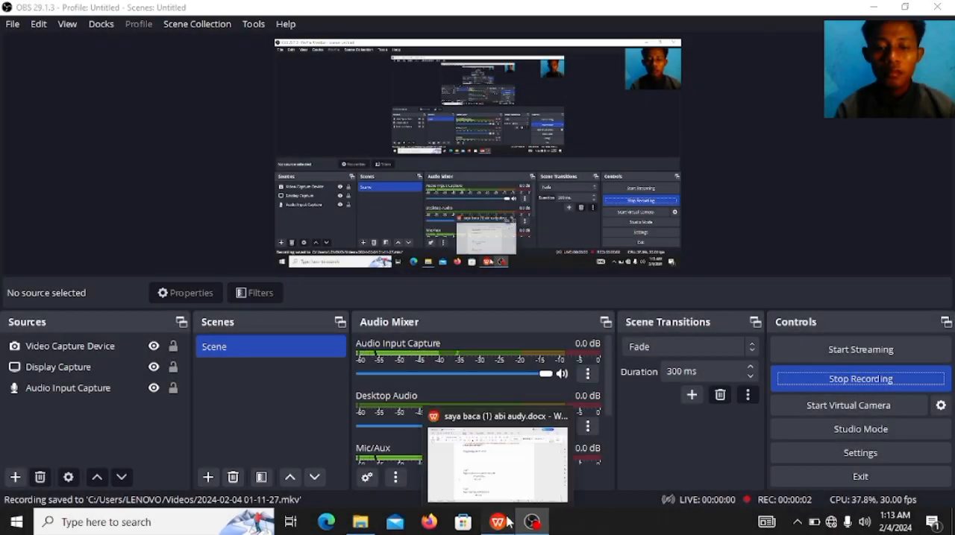
click(510, 524)
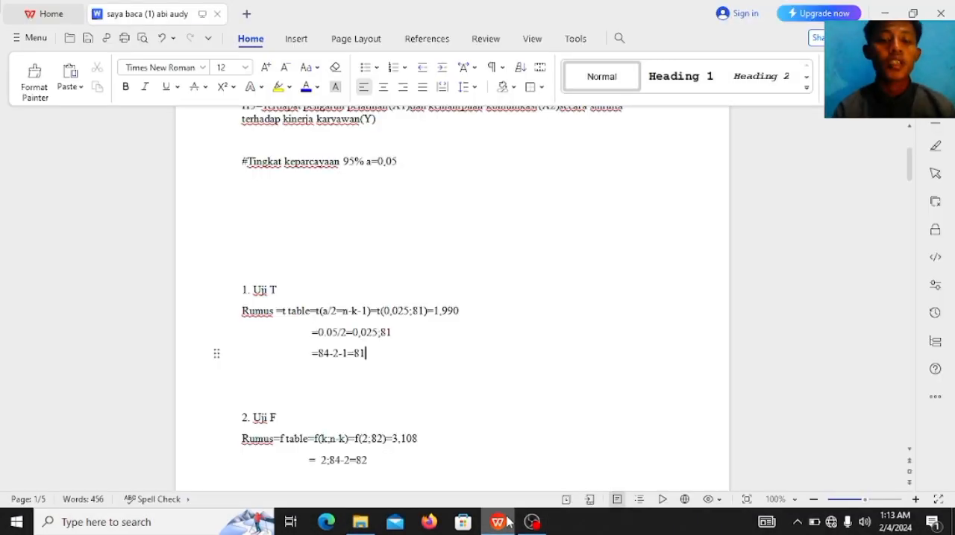
key(Up)
key(Up)
key(Up)
key(Up)
key(Up)
key(Up)
key(Up)
key(Up)
key(Up)
key(Up)
key(Up)
key(Up)
key(Up)
key(Up)
key(Up)
key(Up)
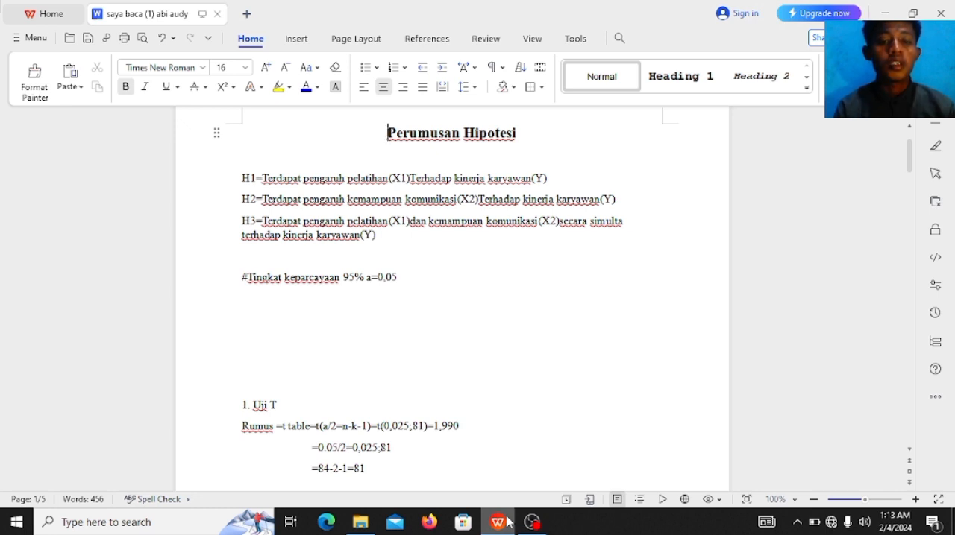
key(Down)
key(Down)
Step: Review the confidence level and the t table and F table formulas in the Uji T and Uji F sections
key(Down)
key(Down)
key(Down)
key(Down)
key(Down)
key(Down)
key(Down)
key(Down)
key(Down)
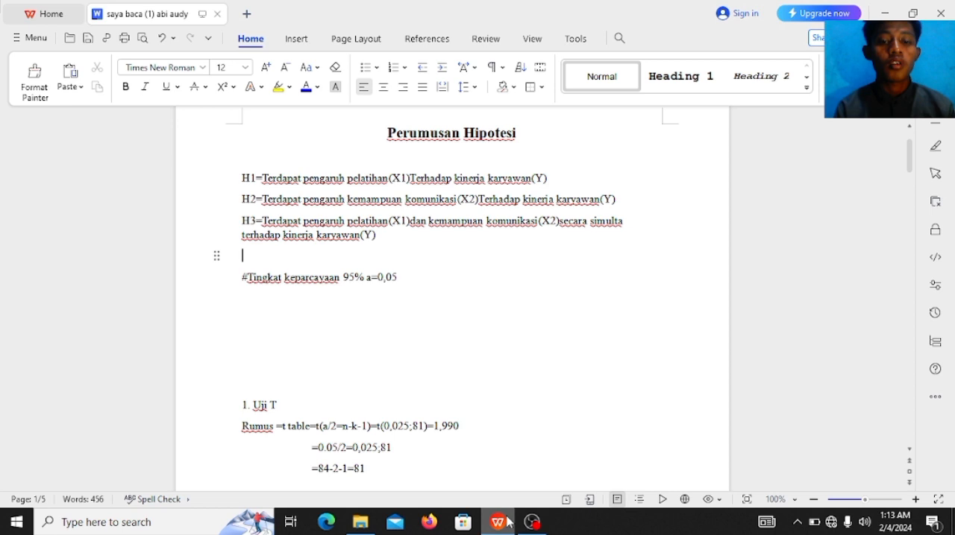
key(Down)
key(Down)
key(Down)
key(Down)
key(Down)
key(Down)
key(Down)
key(Down)
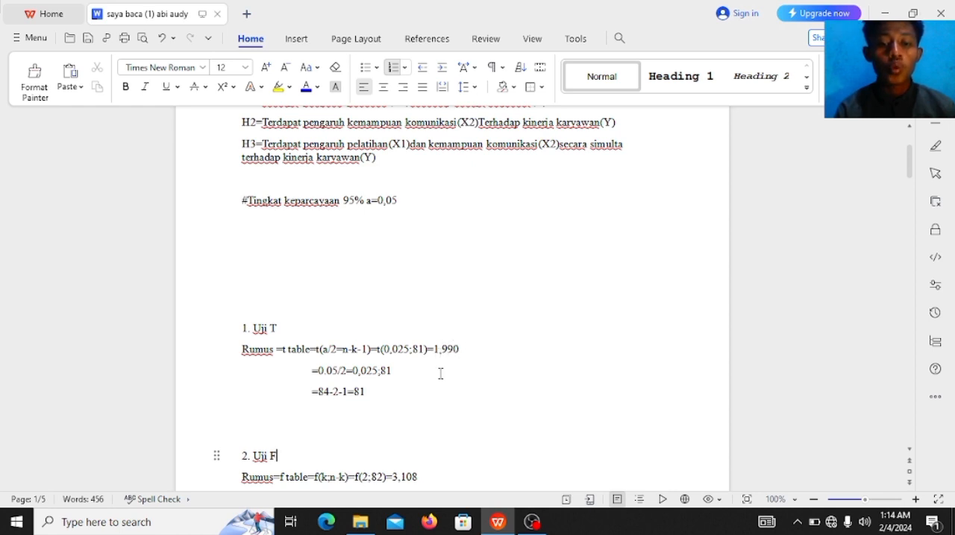
key(Down)
key(Down)
key(Down)
key(Down)
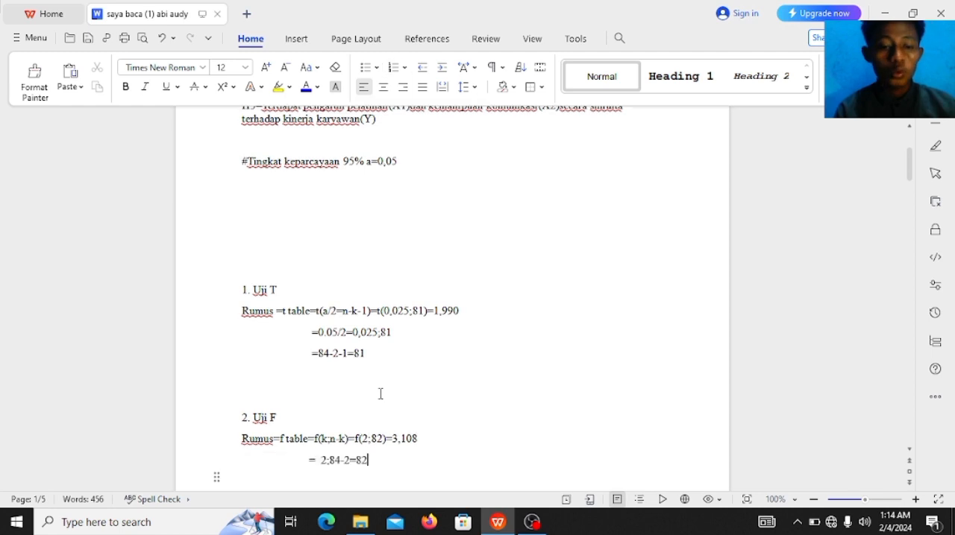
key(Down)
key(Down)
key(Down)
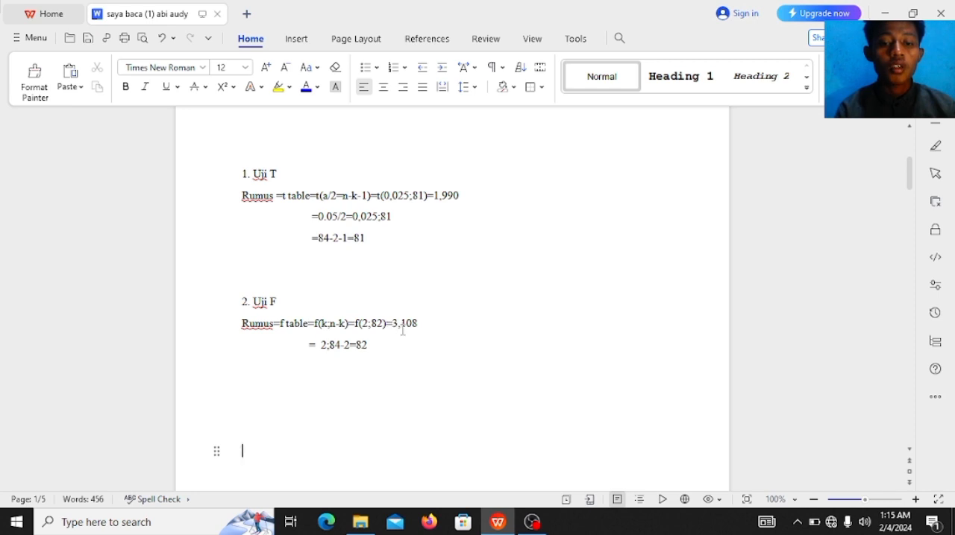
Step: Examine the Coefficients table under Uji Multikolinearitas and the conclusion for the first hypothesis (H1)
key(Return)
key(Down)
key(Down)
key(Down)
key(Down)
key(Down)
key(Down)
key(Down)
key(Down)
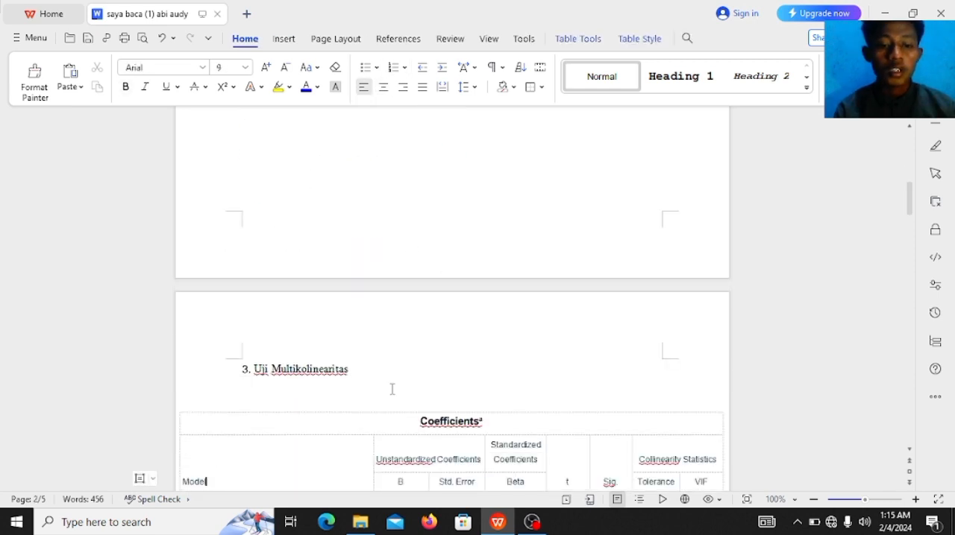
key(Down)
key(Down)
key(Down)
key(Down)
key(Down)
key(Down)
key(Down)
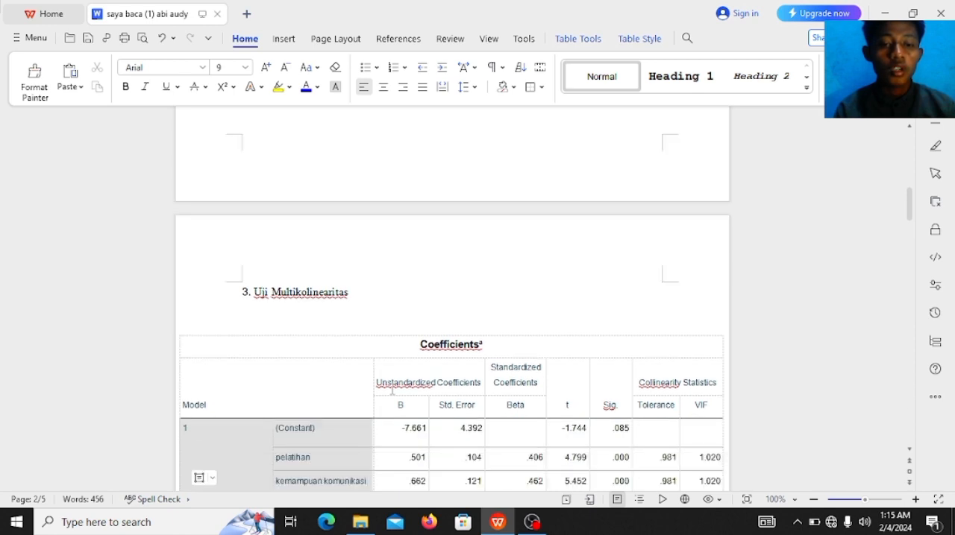
key(Down)
key(Down)
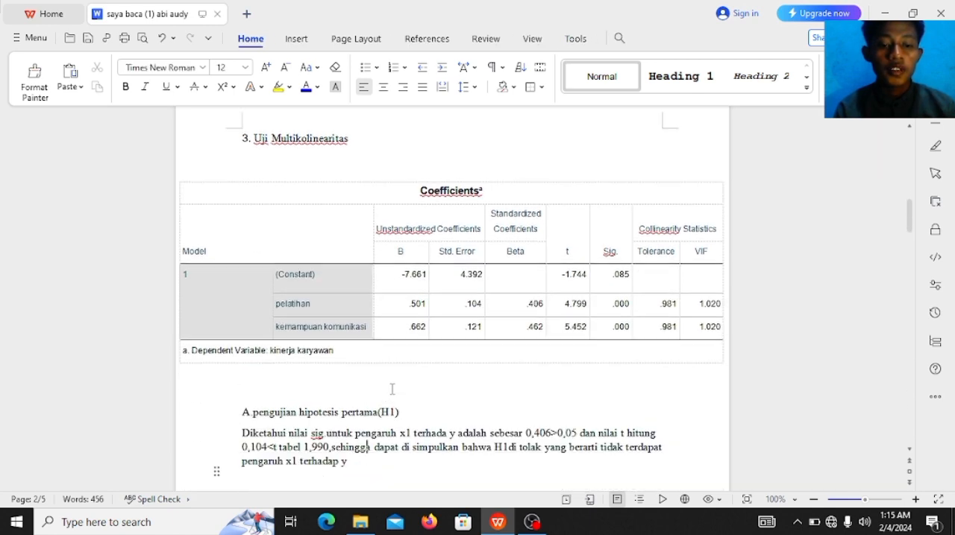
Step: Read the conclusion for the second hypothesis (H2), on the effect of x2 on y
key(Down)
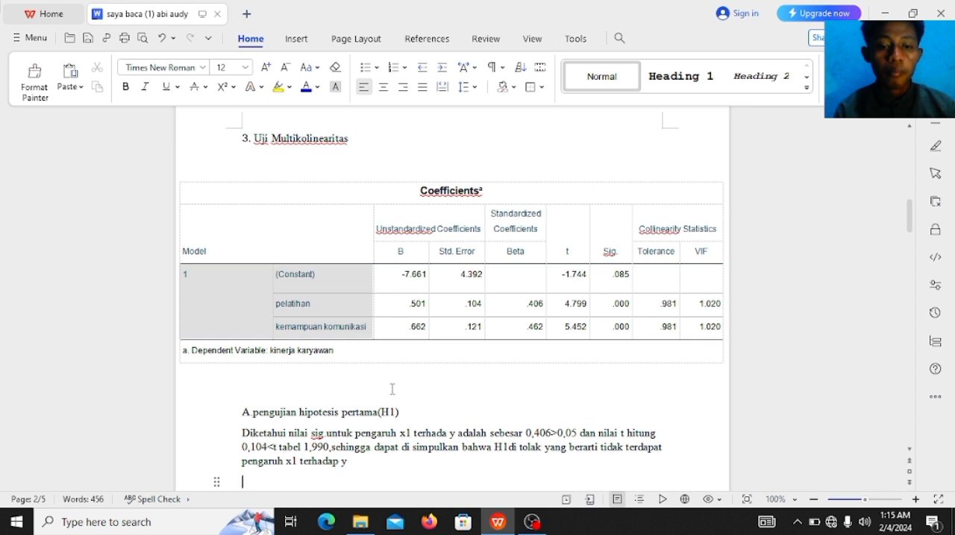
key(Down)
key(Down)
key(Down)
key(Down)
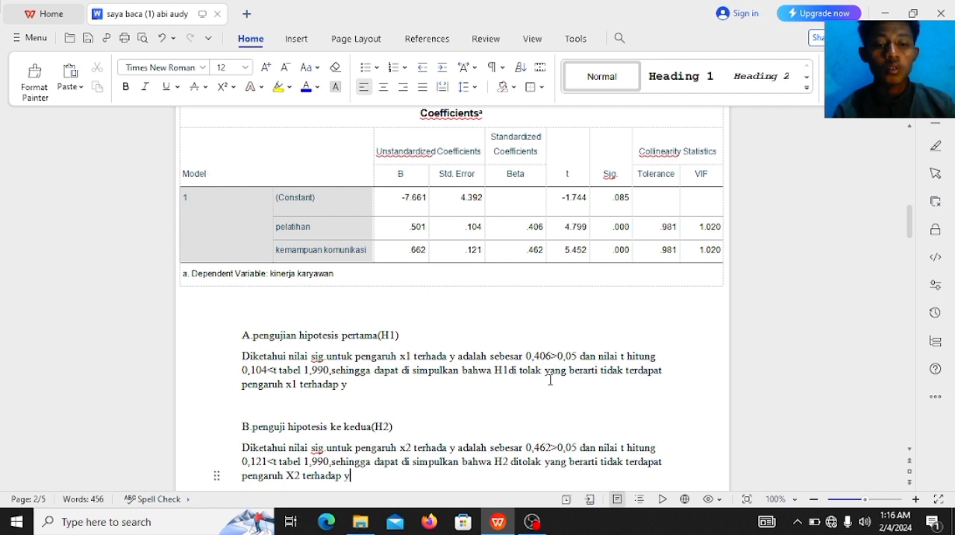
key(Return)
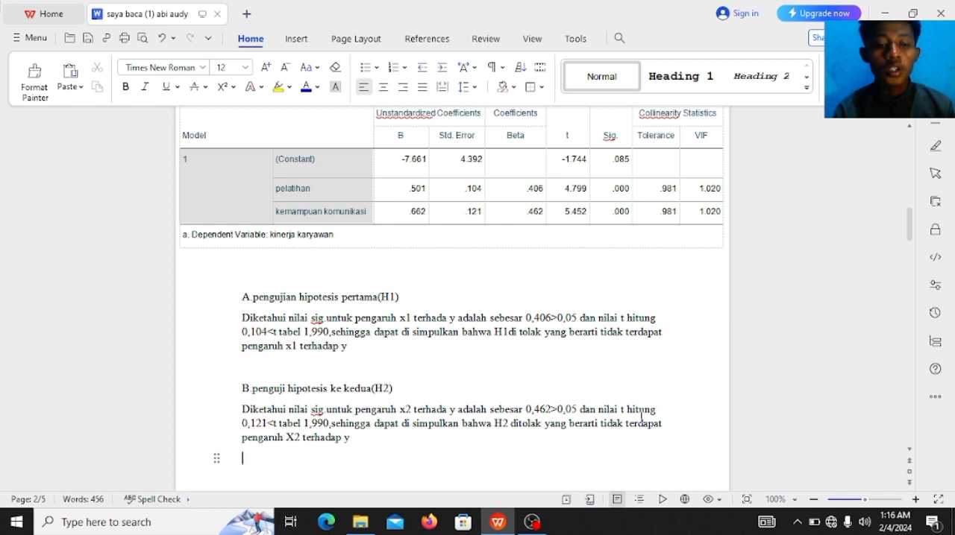
drag(641, 421, 540, 410)
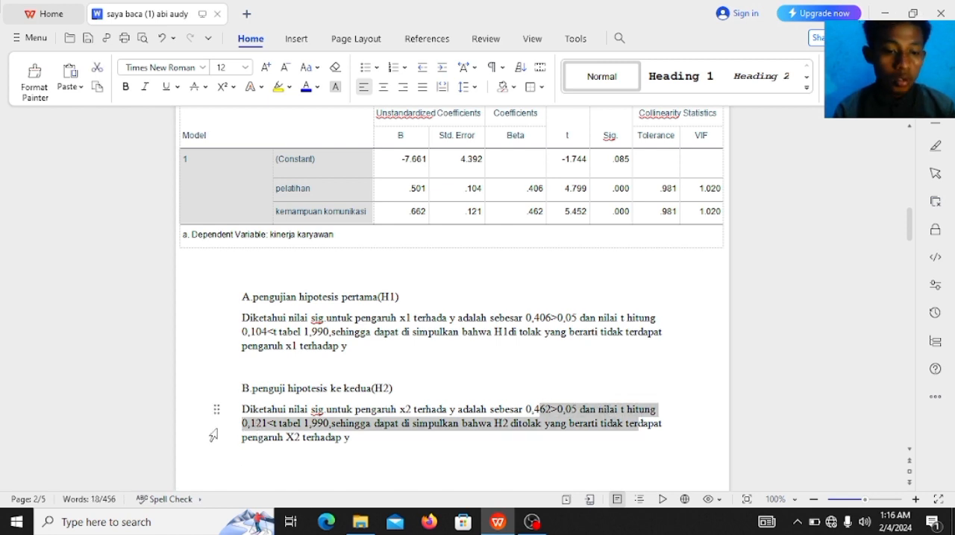
click(214, 430)
click(235, 438)
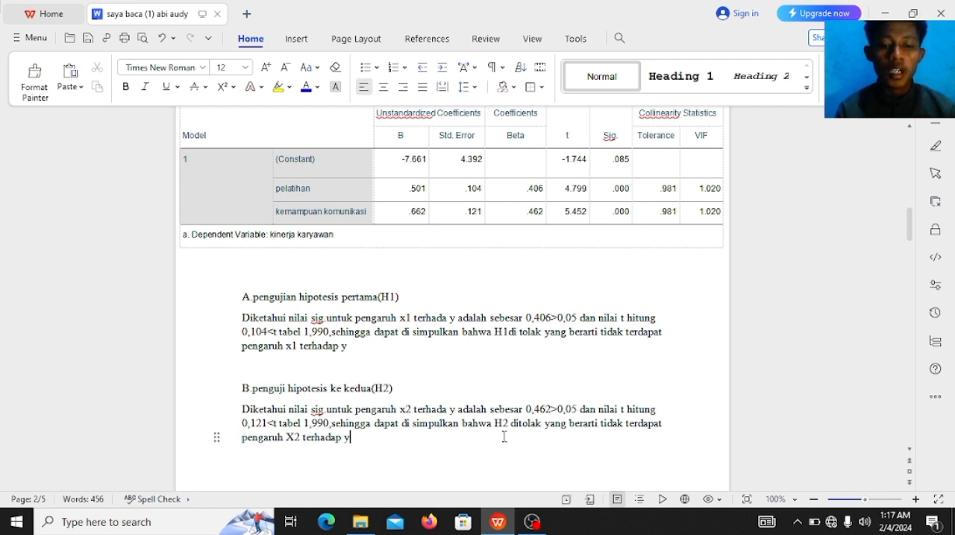
Step: Compare the VIF-based hypothesis paragraph with the Tolerance and VIF values in the Coefficients table
key(Down)
key(Down)
key(Down)
key(Down)
key(Down)
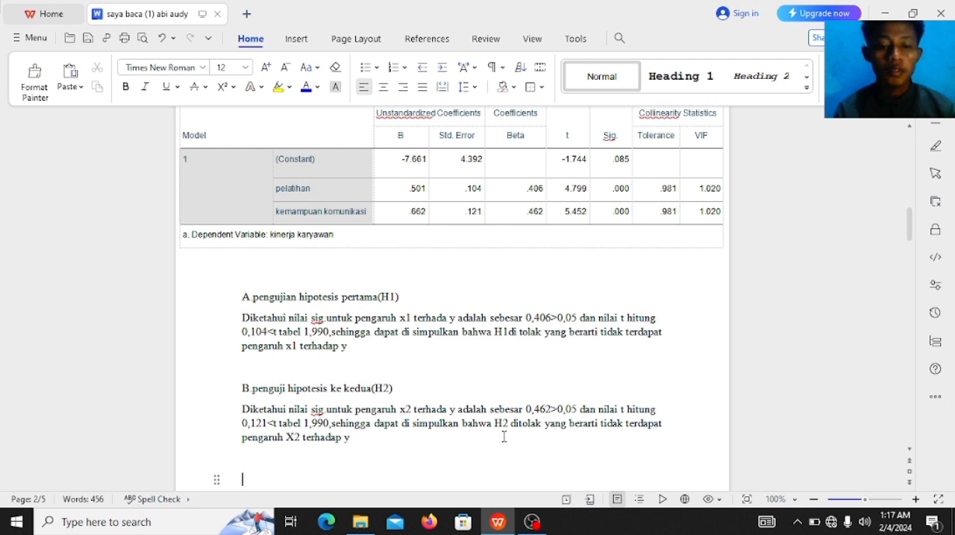
key(Down)
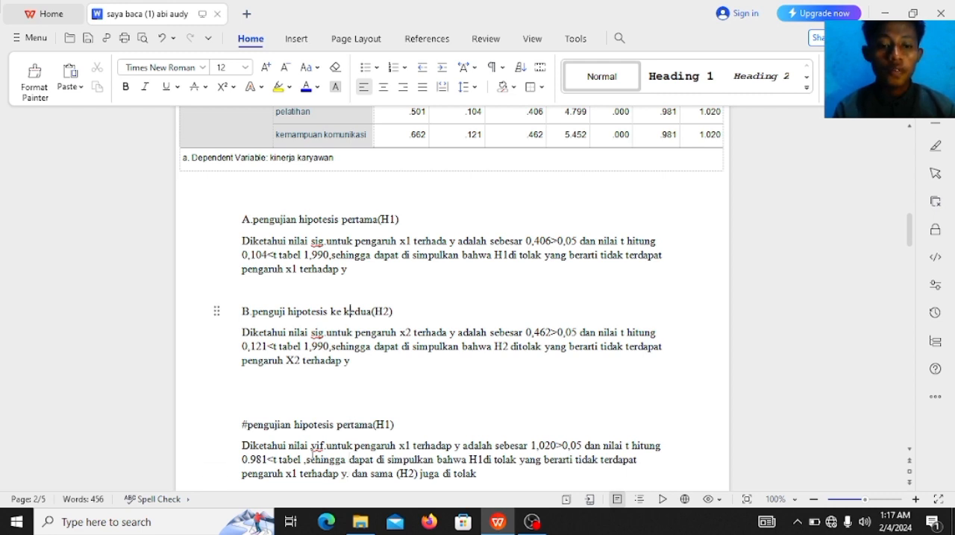
key(Up)
key(Up)
key(Up)
key(Up)
key(Up)
key(Up)
key(Up)
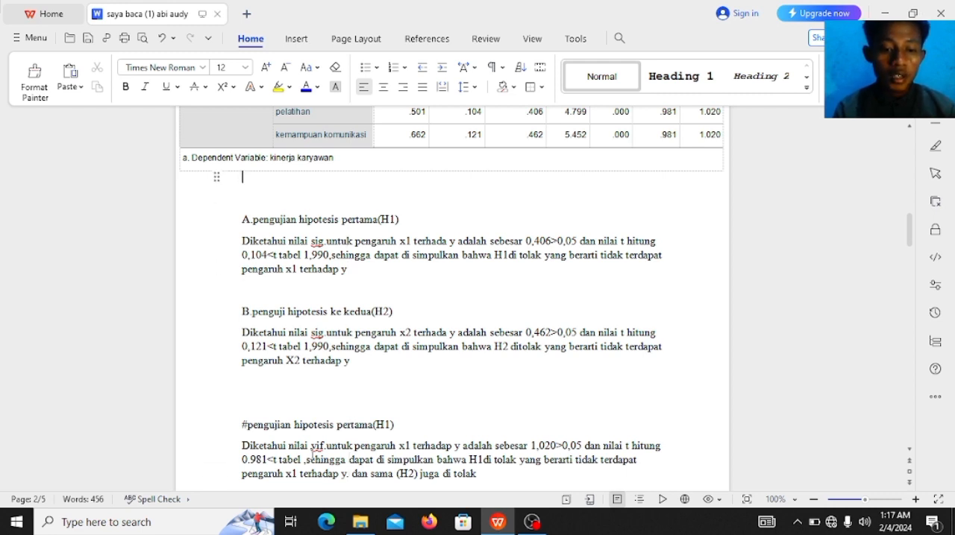
key(Up)
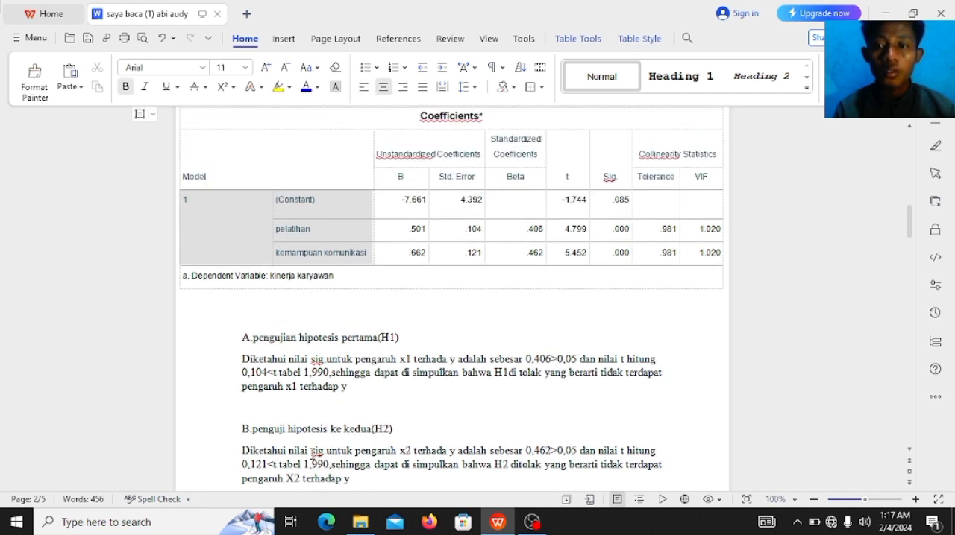
key(Down)
key(Down)
key(Down)
key(Down)
key(Down)
key(Down)
key(Down)
key(Down)
key(Down)
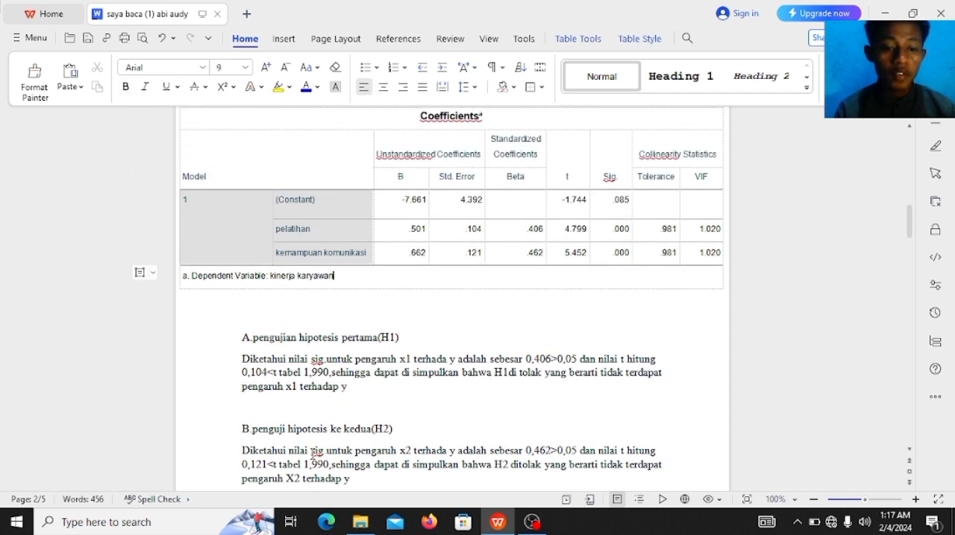
key(Down)
key(Down)
key(Down)
key(Down)
key(Down)
key(Down)
key(Down)
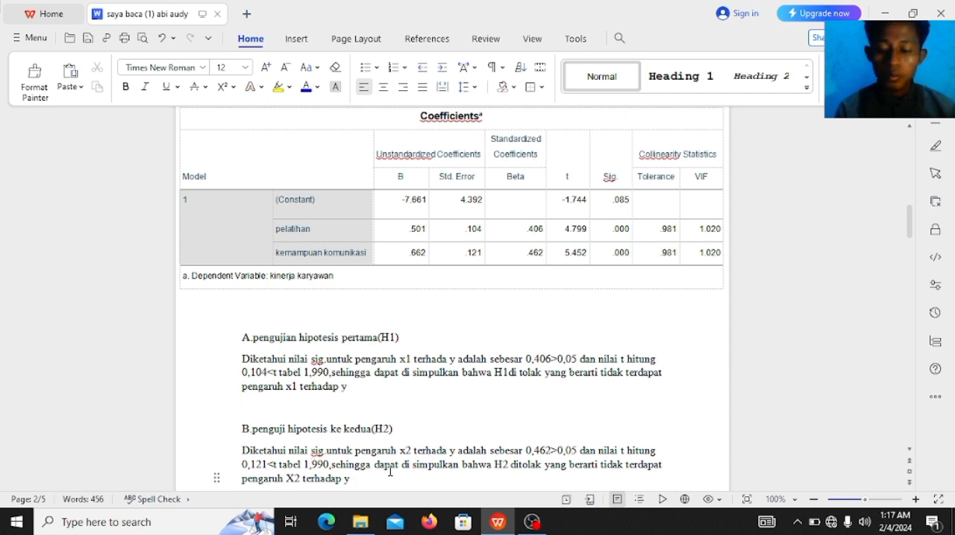
scroll(390, 471, down, 3)
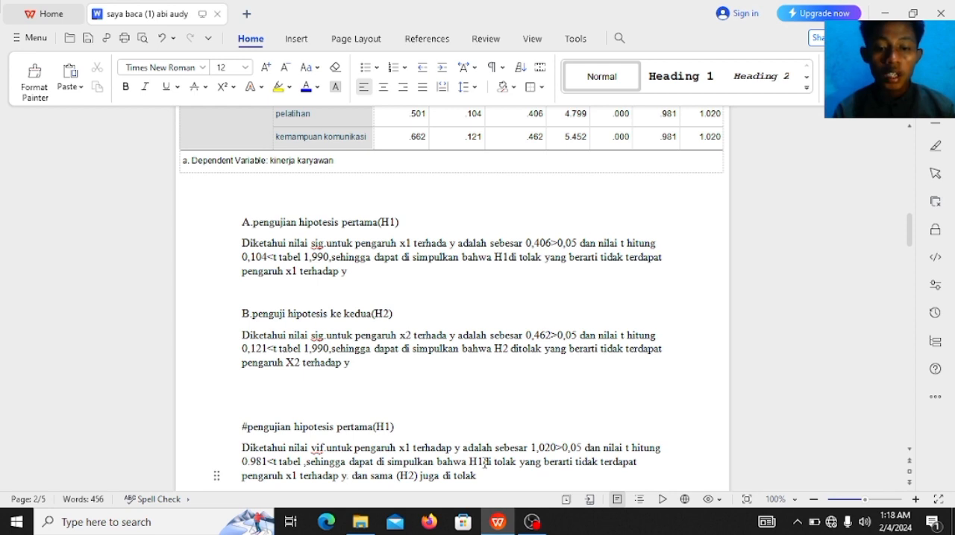
Step: Examine the ANOVA table on the third page and the conclusion for the third hypothesis (H3)
key(End)
key(Return)
key(Return)
key(Return)
key(Return)
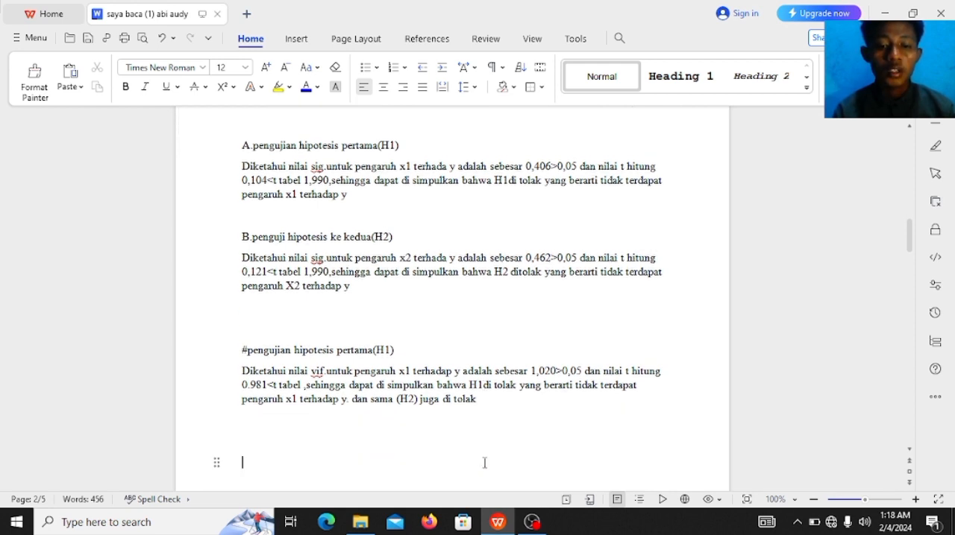
key(Down)
key(Down)
key(Down)
key(Down)
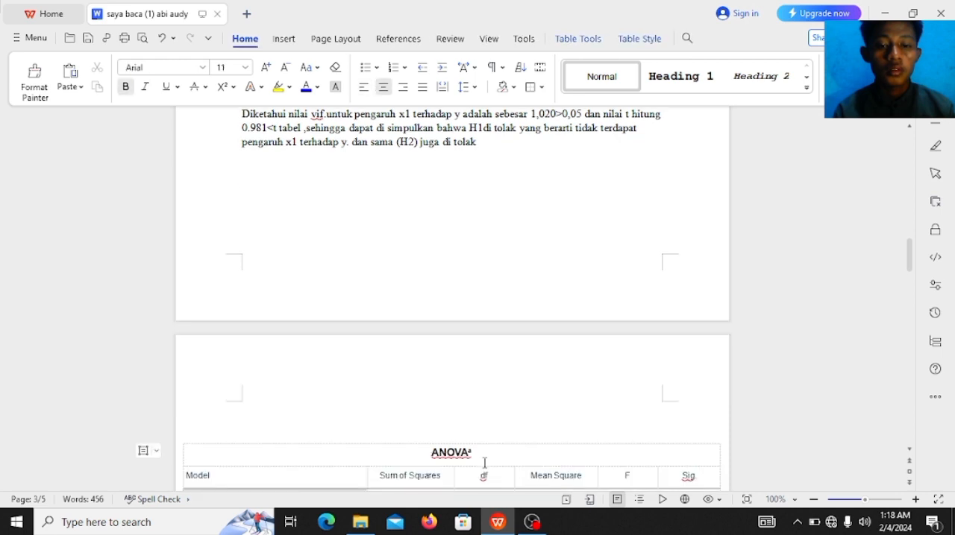
key(Down)
key(Down)
key(Down)
key(Down)
key(Down)
key(Down)
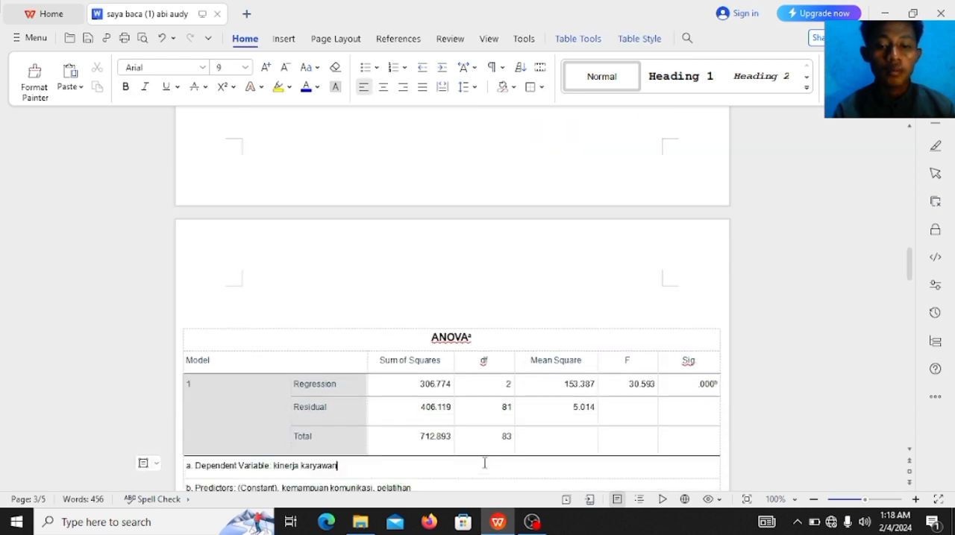
key(Down)
key(Down)
key(Down)
key(Down)
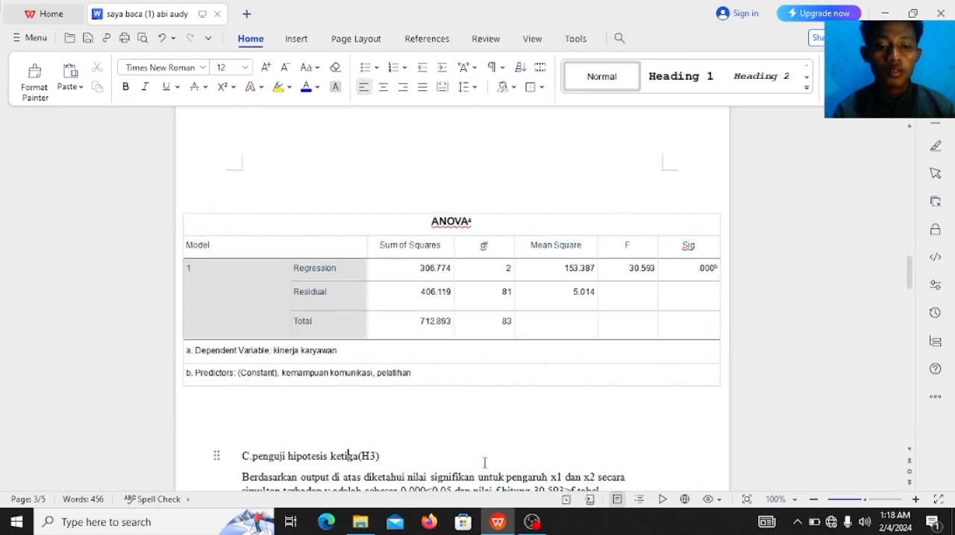
key(Down)
key(Down)
key(Down)
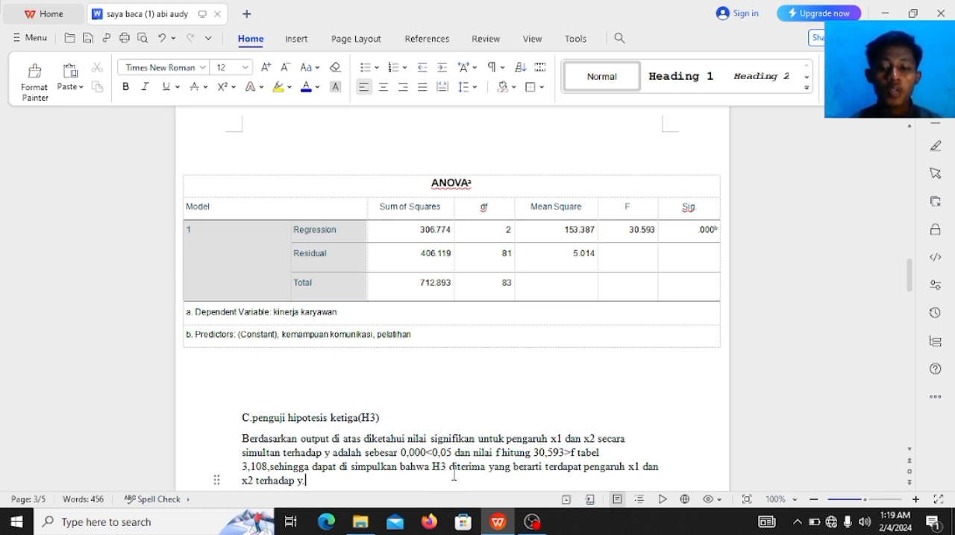
Step: Examine the Model Summary table under the heading Uji Koefisiensi Determinasi
key(Down)
key(Down)
key(Down)
key(Down)
key(Down)
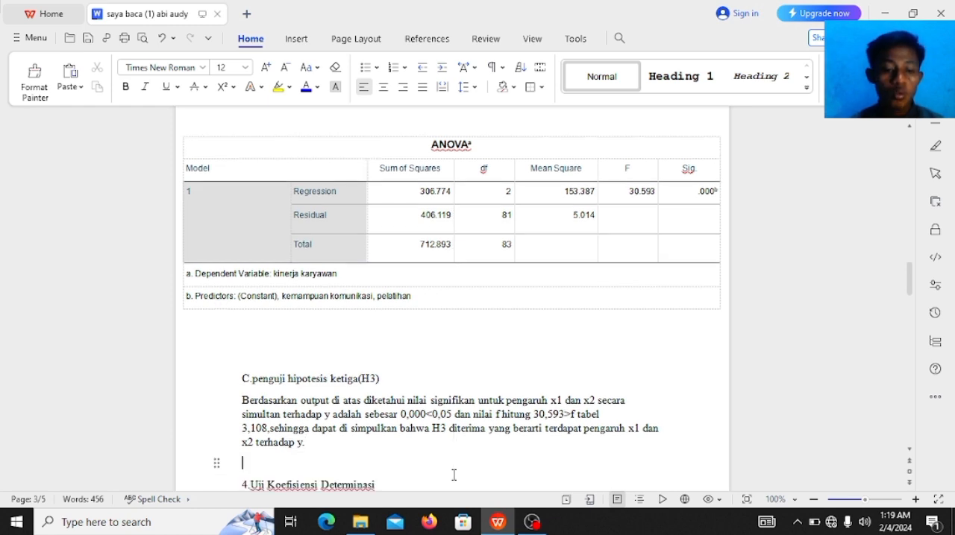
key(Down)
key(Down)
key(Down)
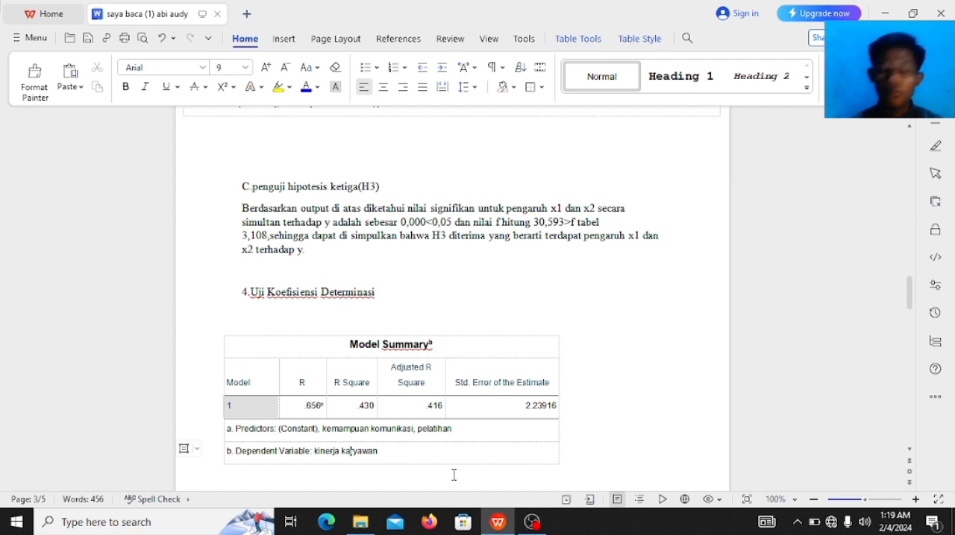
key(Down)
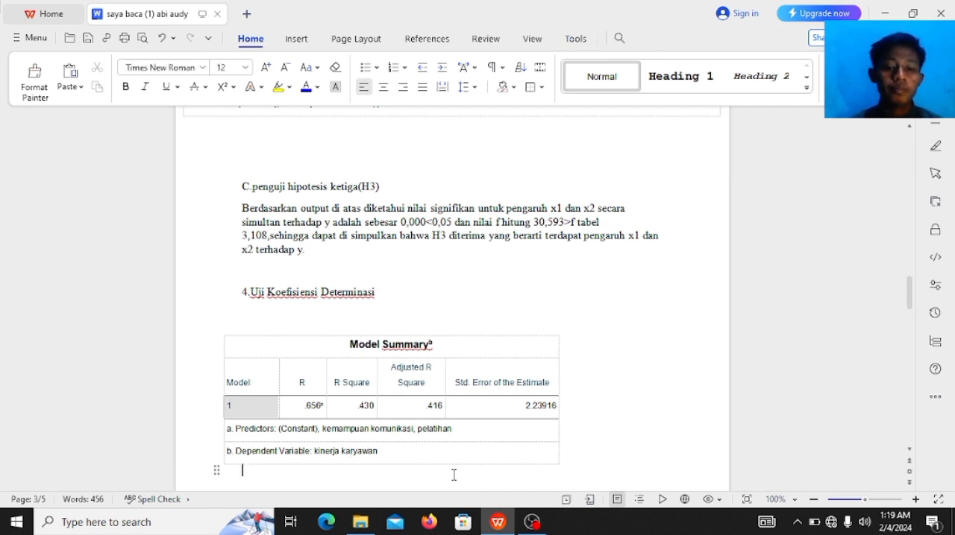
Step: Read the R Square conclusion below the Model Summary table, on the simultaneous effect of x1 and x2 on y
key(Down)
key(Down)
key(Down)
key(Right)
key(Right)
key(Right)
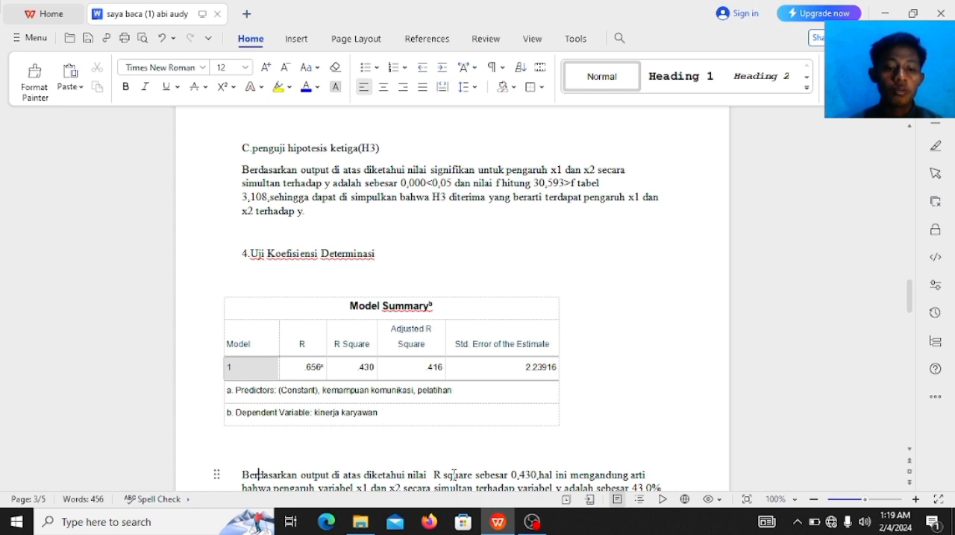
key(Right)
key(Right)
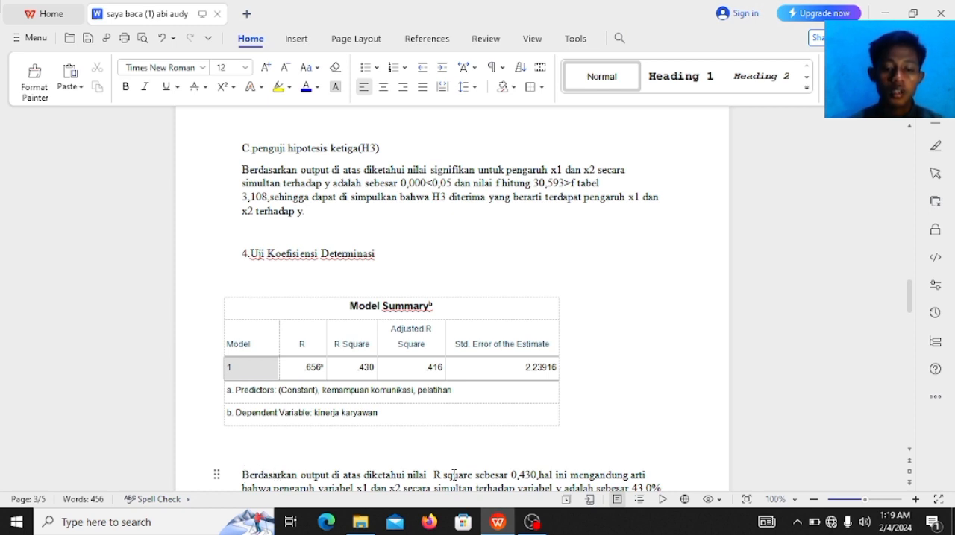
key(Down)
key(Down)
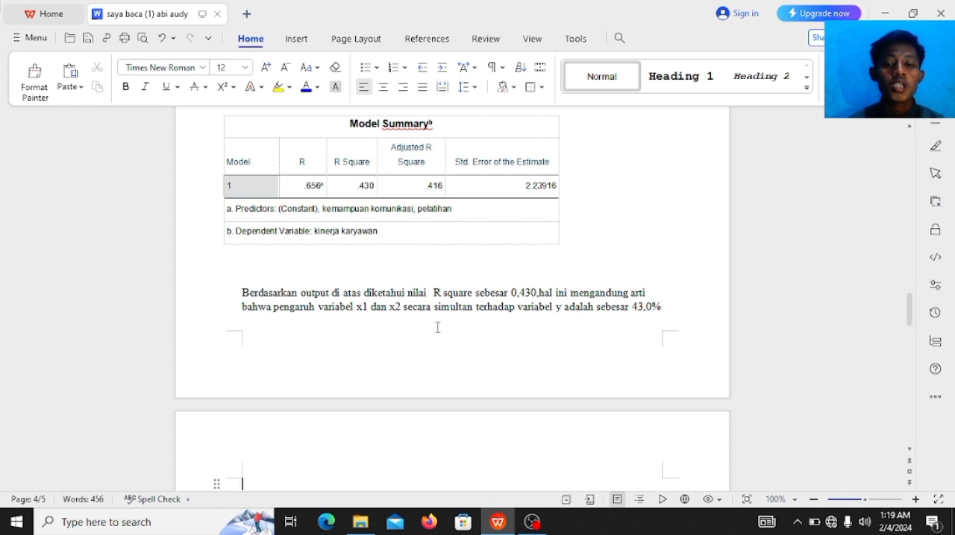
Step: Examine the residual scatterplot for kinerja karyawan under the heading Uji Heteroskedastisitas
click(606, 313)
key(Down)
key(Down)
key(Down)
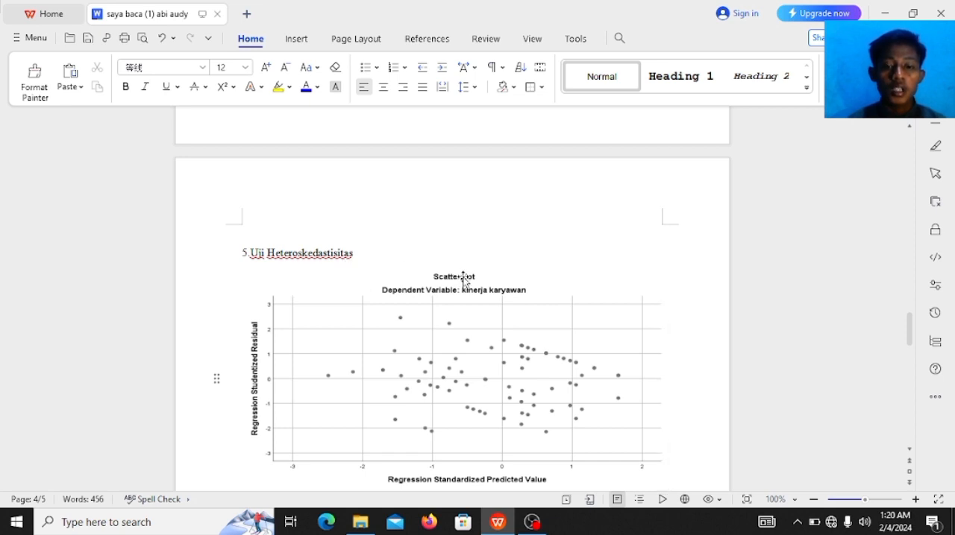
key(Down)
key(Down)
key(Down)
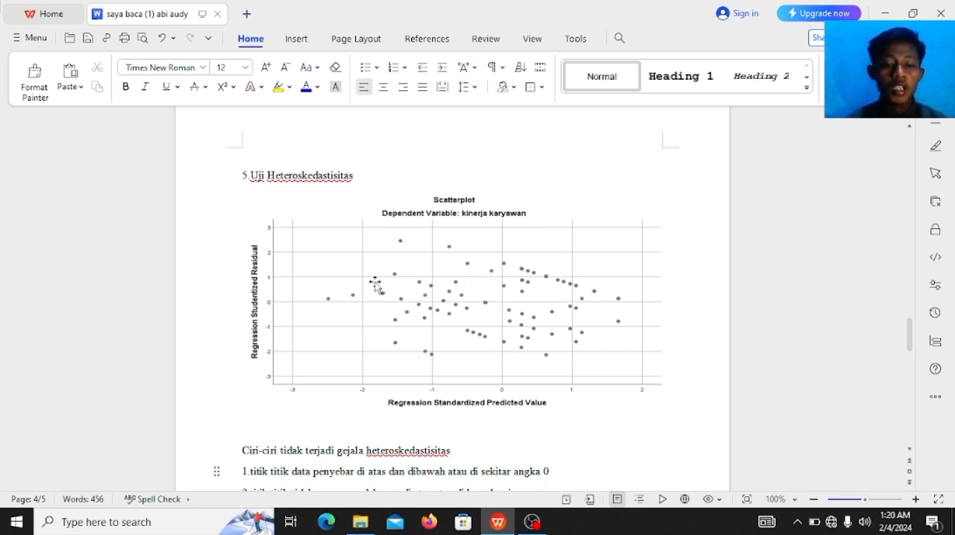
Step: Compare the listed criteria for the absence of heteroskedasticity with the spread of points in the scatterplot
key(Down)
key(Down)
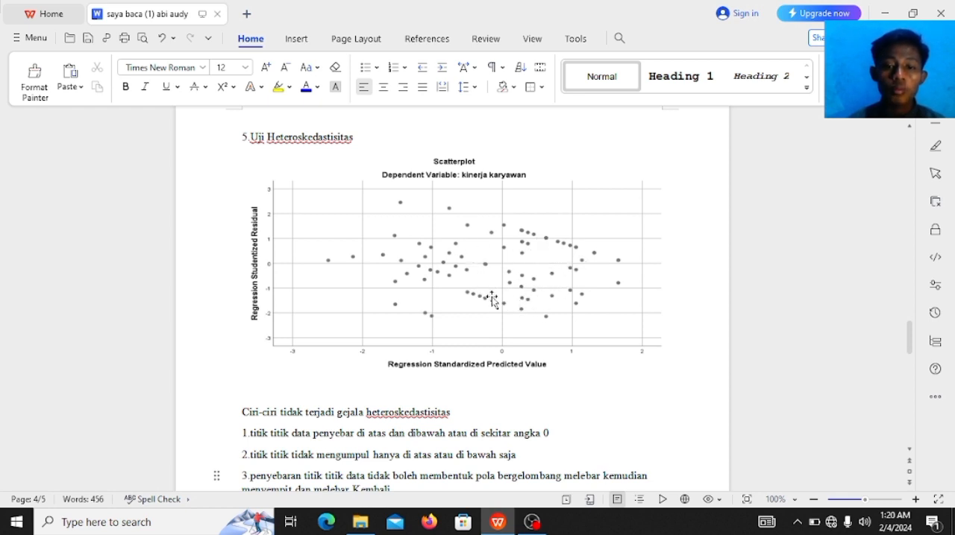
scroll(407, 379, down, 1)
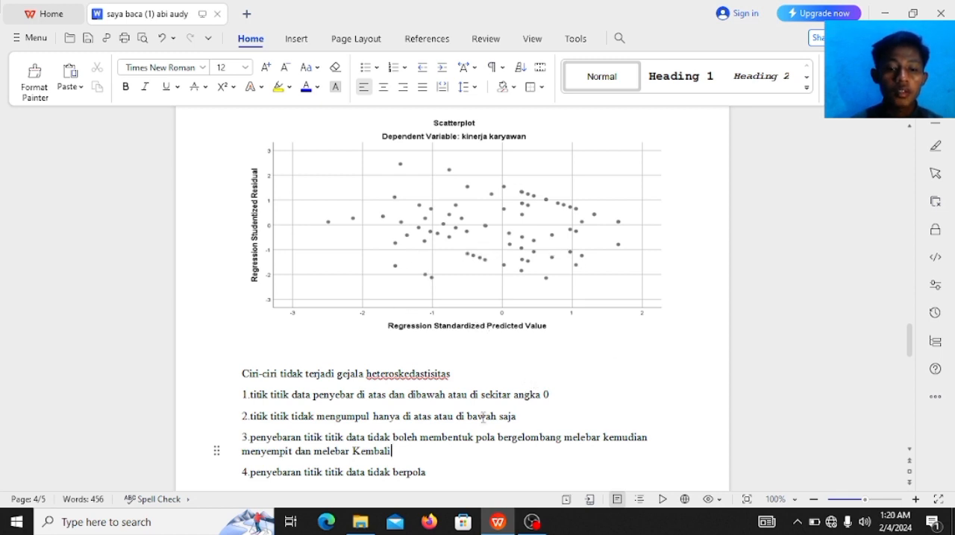
scroll(484, 417, down, 1)
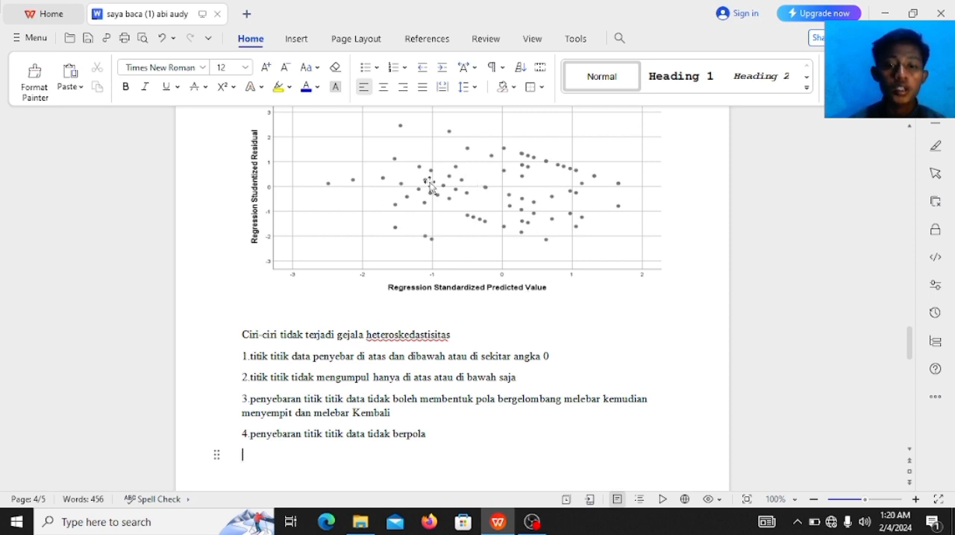
key(Return)
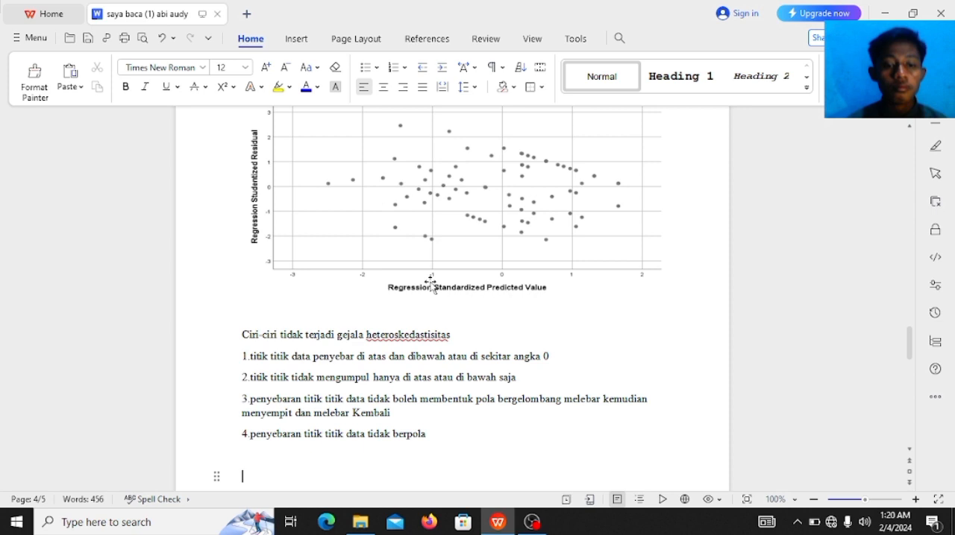
Step: Examine the One-Sample Kolmogorov-Smirnov Test table under Uji Normalitas on the fifth page, down to its footnotes
scroll(430, 284, down, 5)
key(Down)
key(Down)
key(Down)
key(Down)
key(Down)
key(Down)
key(Down)
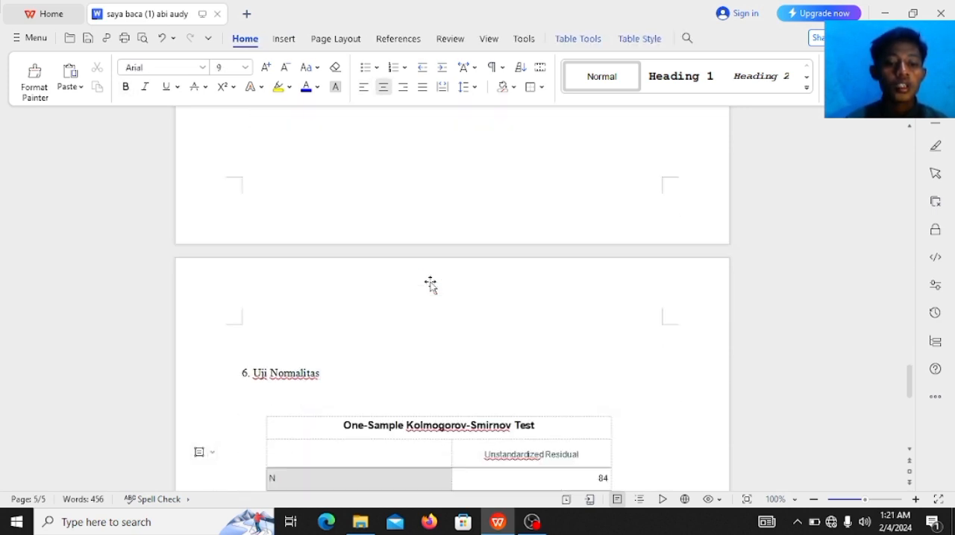
key(Down)
key(Down)
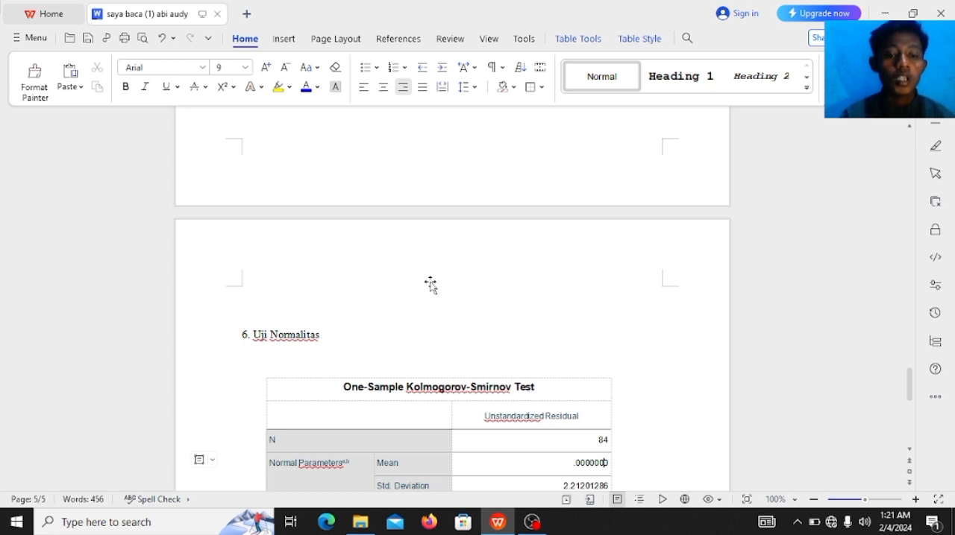
key(Down)
key(Down)
key(Down)
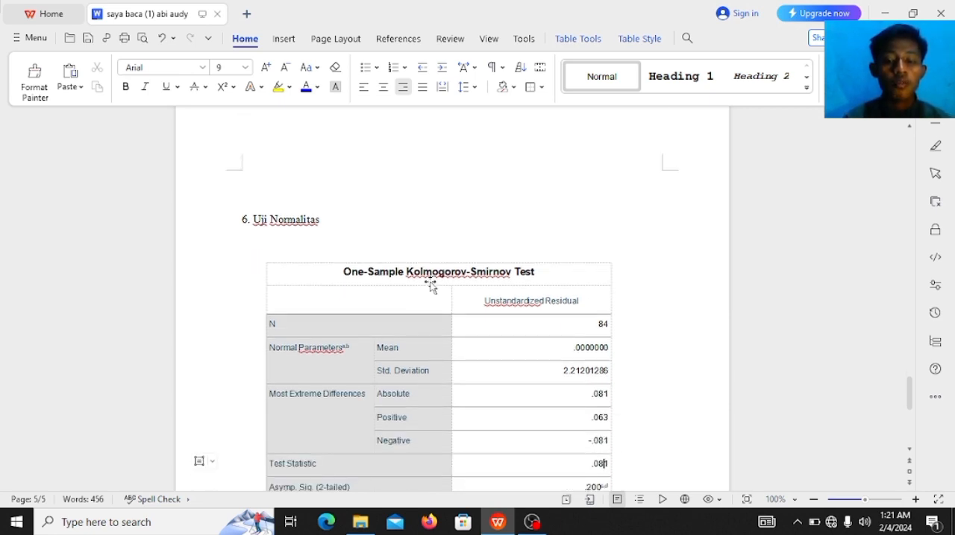
key(Down)
key(Down)
key(Down)
key(Down)
key(Down)
key(Down)
key(Down)
key(Down)
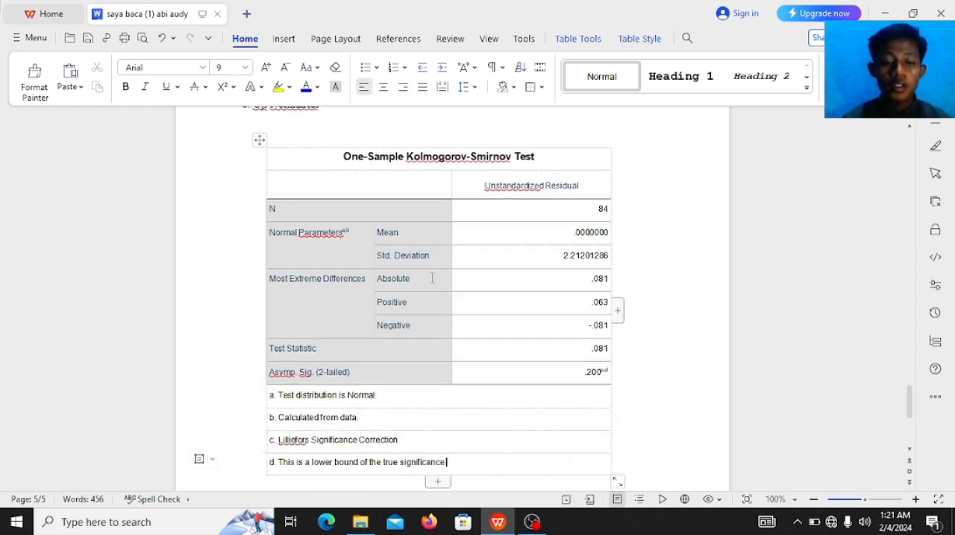